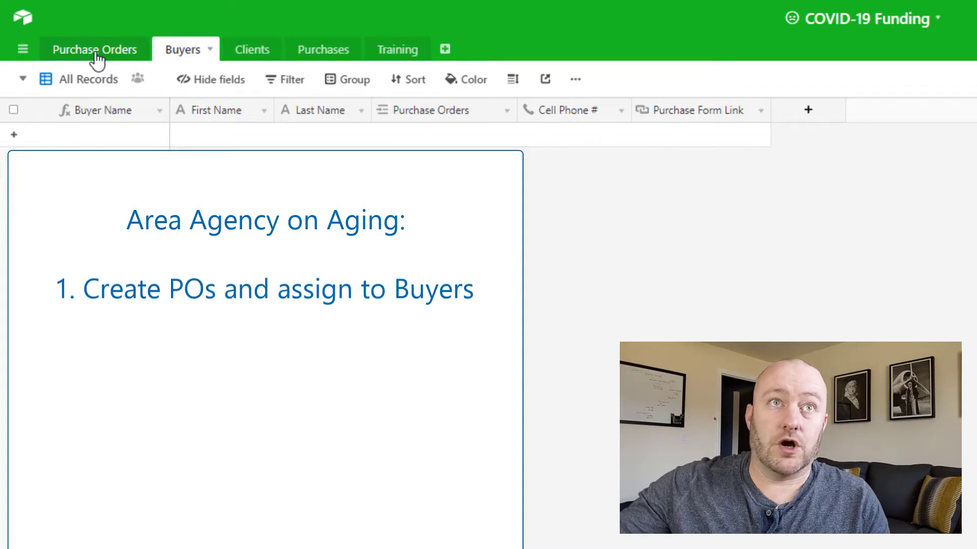
# Step: Examine the fields of the Purchase Orders, Buyers, Clients, Purchases and Training tables
pyautogui.click(95, 50)
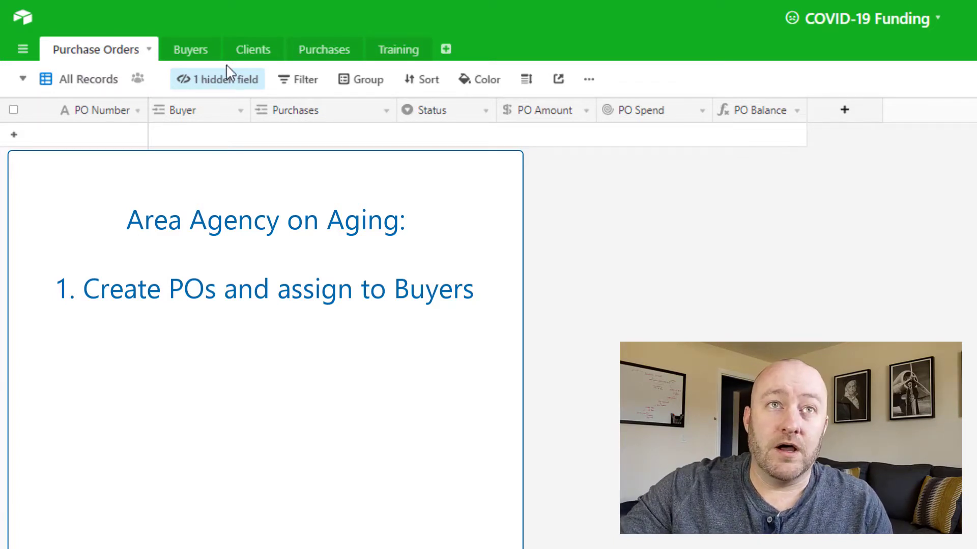
pyautogui.click(189, 57)
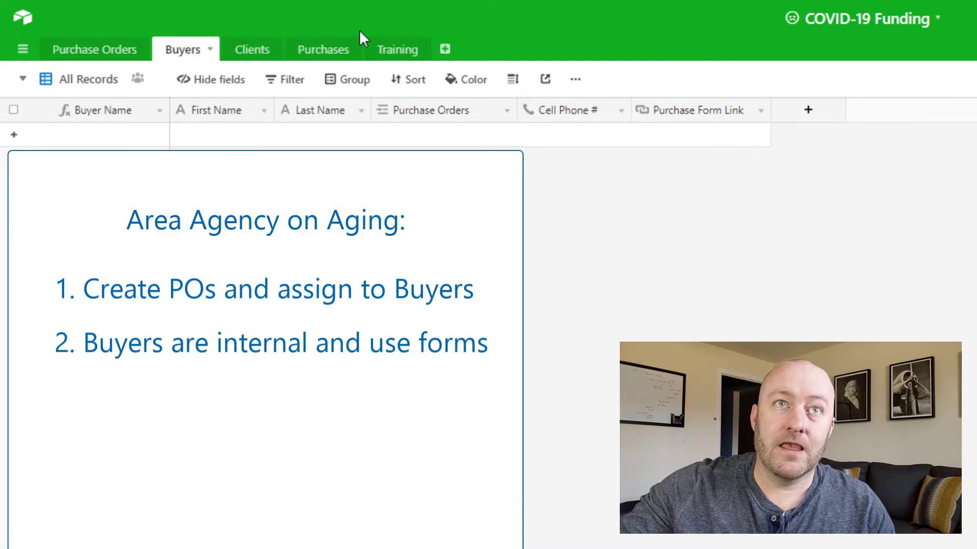
pyautogui.click(269, 51)
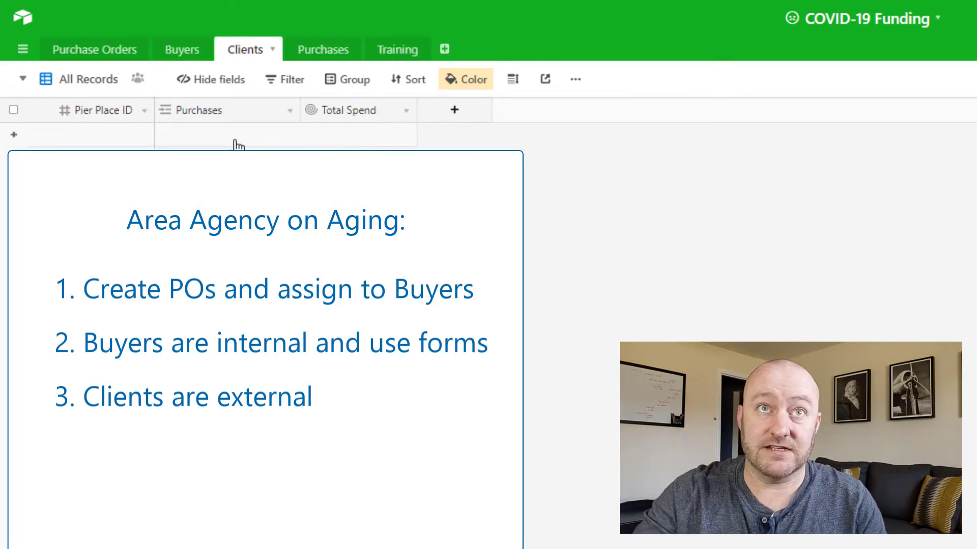
pyautogui.click(320, 58)
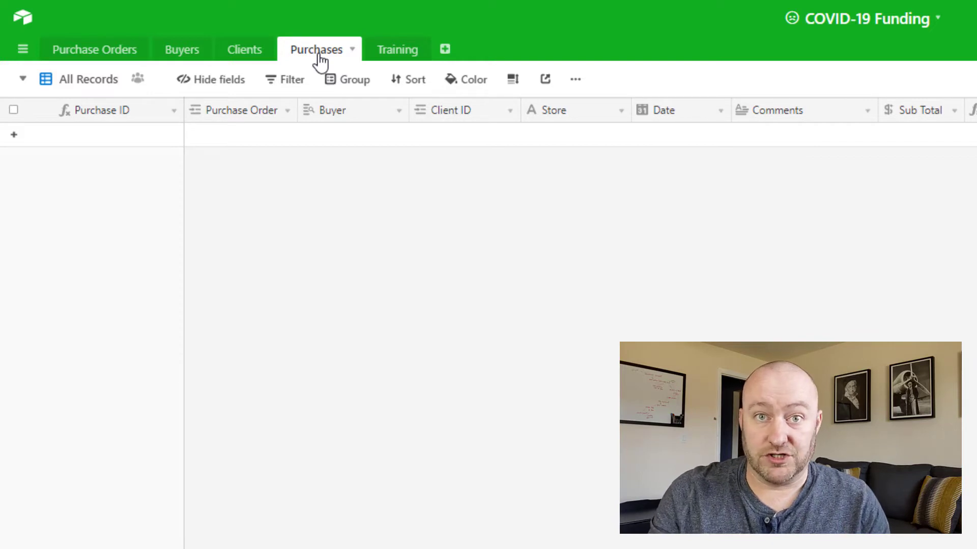
pyautogui.click(395, 57)
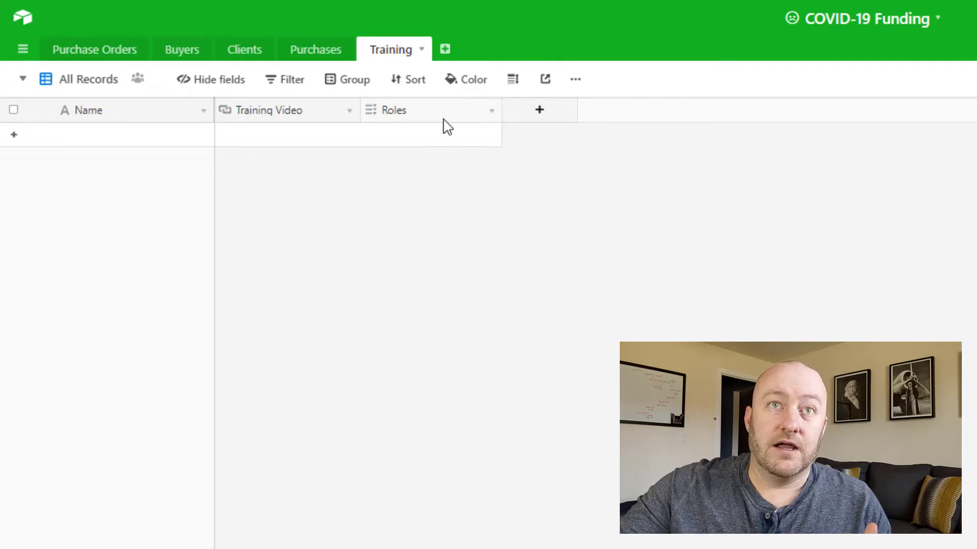
pyautogui.click(122, 56)
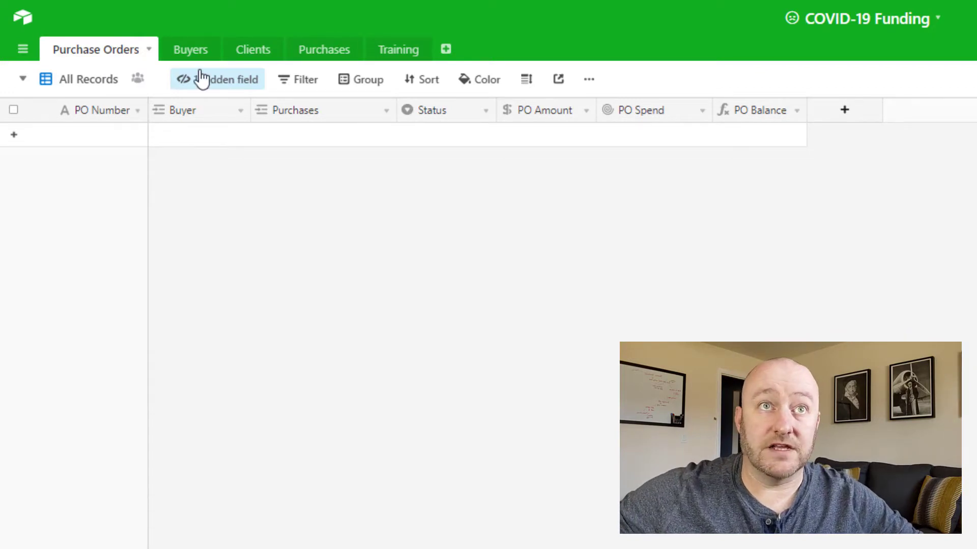
# Step: Add a first record to the Buyers table and fill in the buyer's first and last name
pyautogui.click(194, 55)
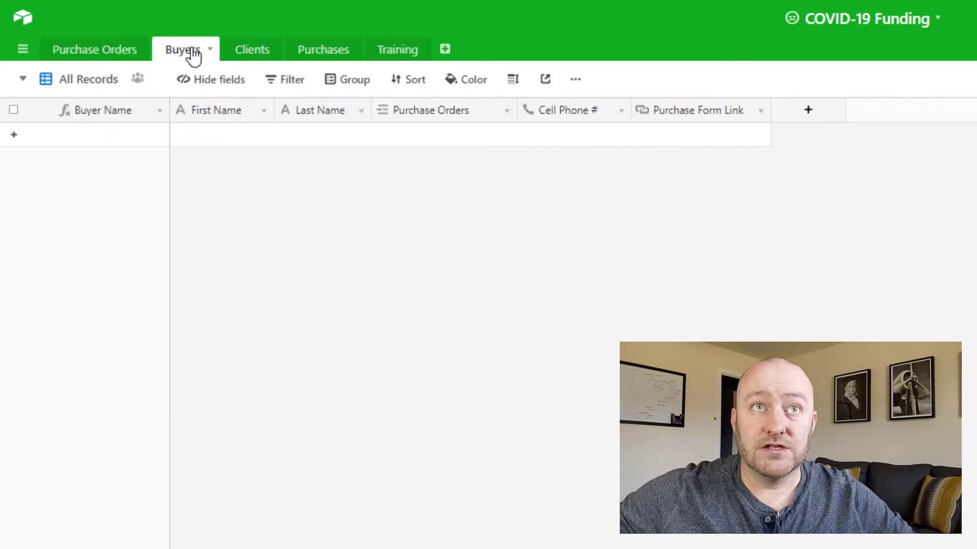
pyautogui.click(196, 138)
pyautogui.click(212, 138)
pyautogui.write('Gareth Pronovost')
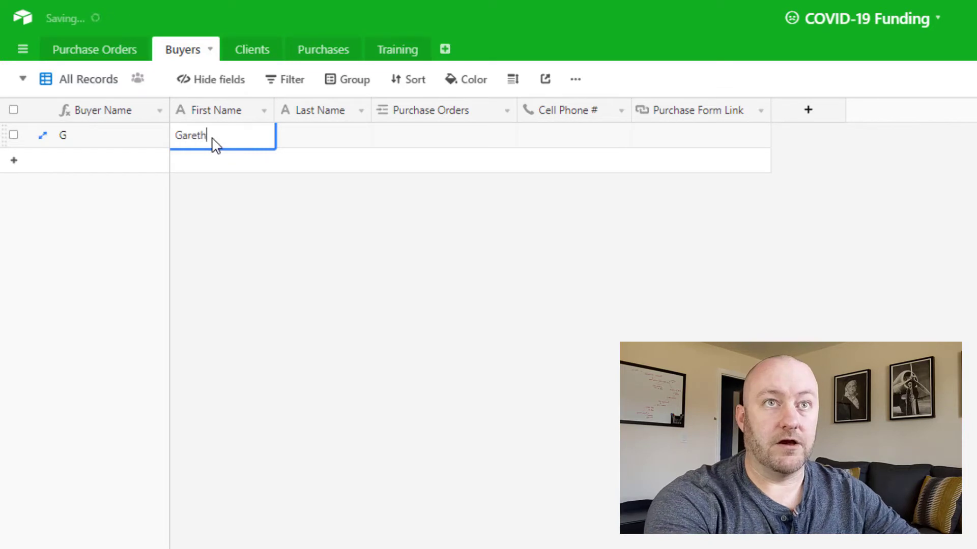
pyautogui.press('BackSpace')
pyautogui.press('BackSpace')
pyautogui.press('BackSpace')
pyautogui.press('BackSpace')
pyautogui.press('BackSpace')
pyautogui.press('BackSpace')
pyautogui.press('BackSpace')
pyautogui.press('BackSpace')
pyautogui.press('BackSpace')
pyautogui.press('BackSpace')
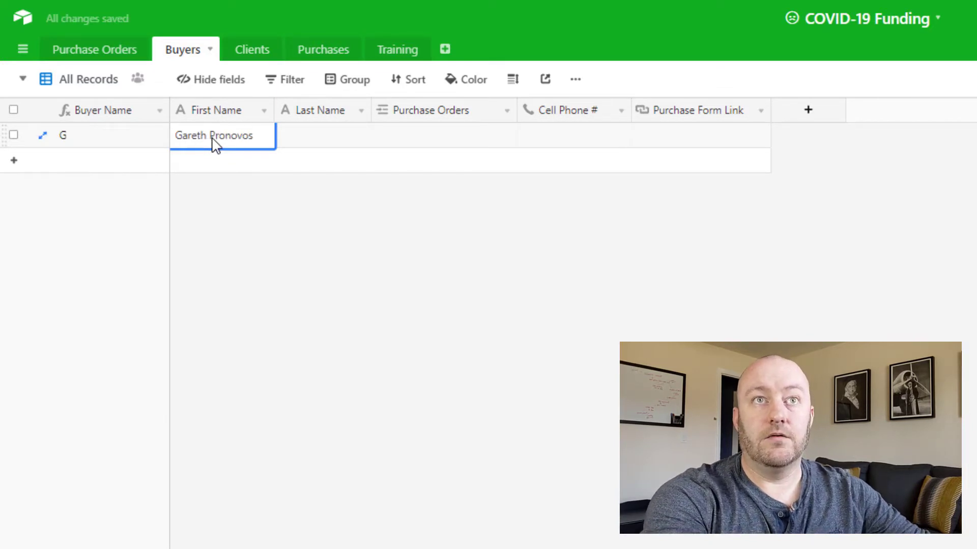
pyautogui.press('Tab')
pyautogui.write('Pronovost')
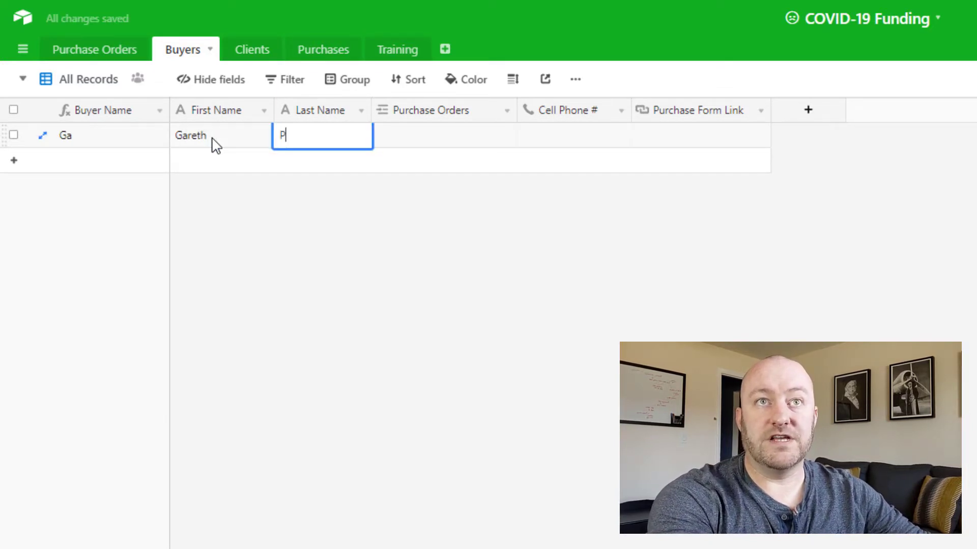
pyautogui.press('Tab')
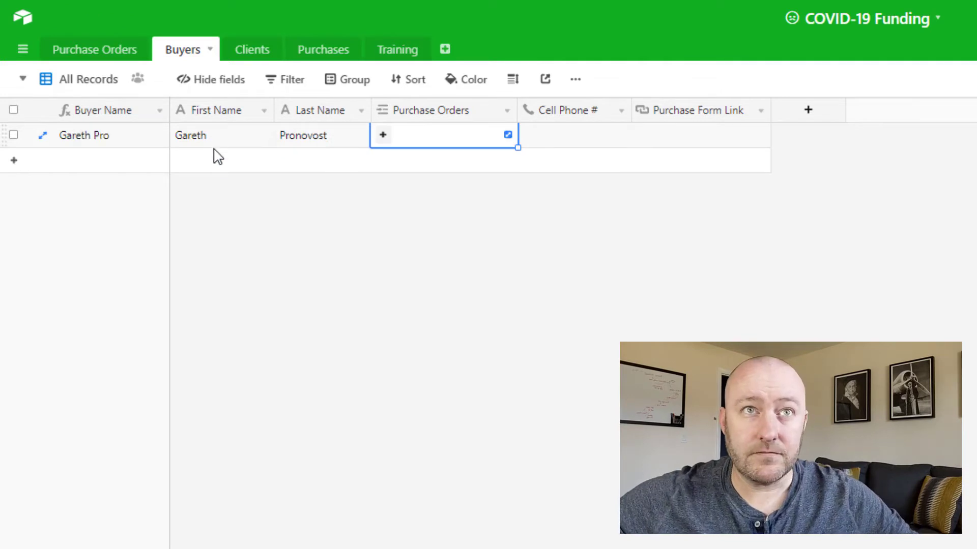
# Step: Add a second buyer record with first name Mickey and last name Mouse
pyautogui.click(220, 168)
pyautogui.write('Mickey')
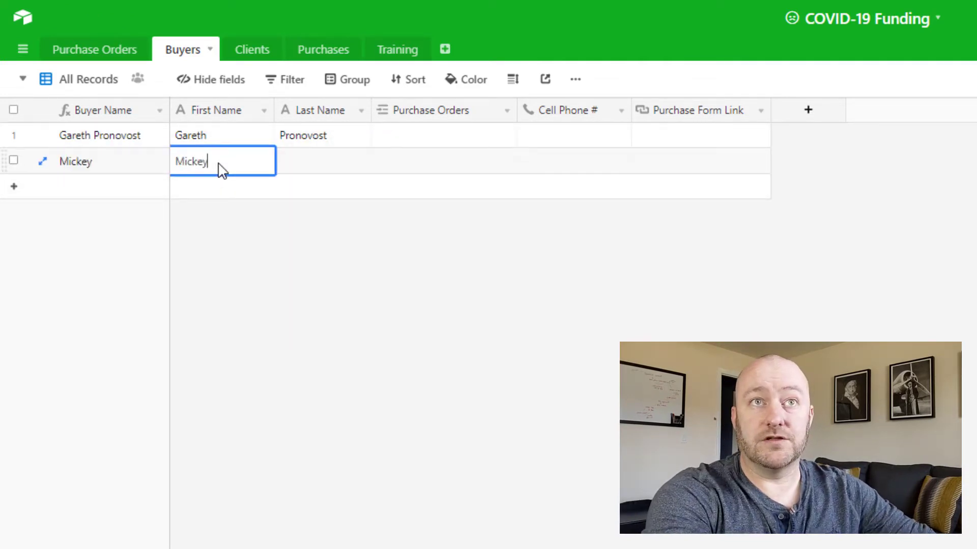
pyautogui.press('Tab')
pyautogui.write('Mouse')
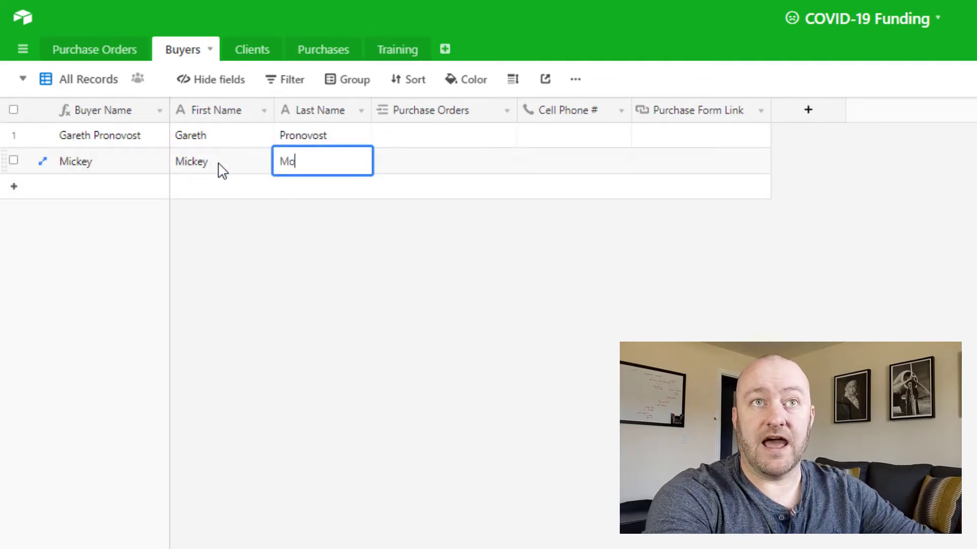
pyautogui.press('Tab')
# Step: Add a third buyer record with first name Minnie and last name Mouse
pyautogui.hotkey('shift', 'Tab')
pyautogui.hotkey('shift', 'Return')
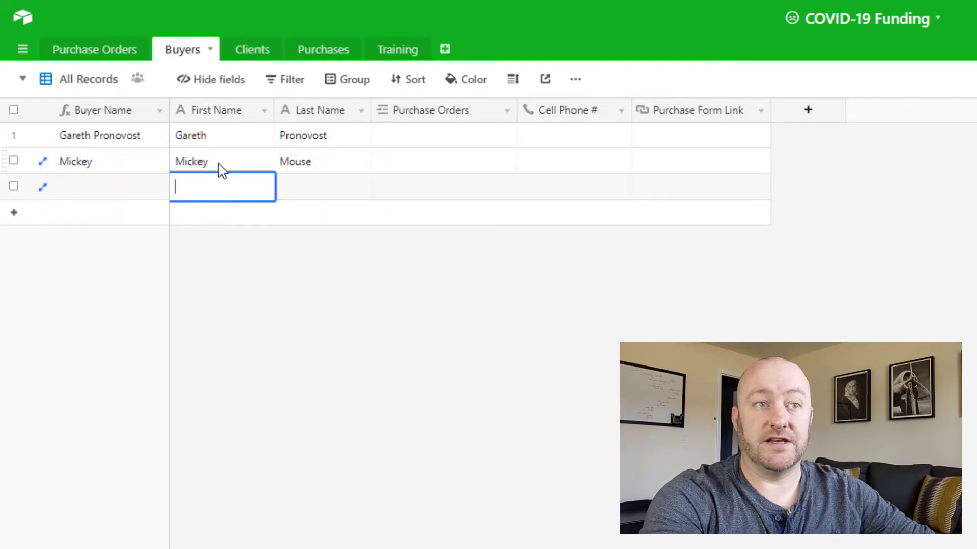
pyautogui.write('Minnie')
pyautogui.press('Tab')
pyautogui.write('Mouse')
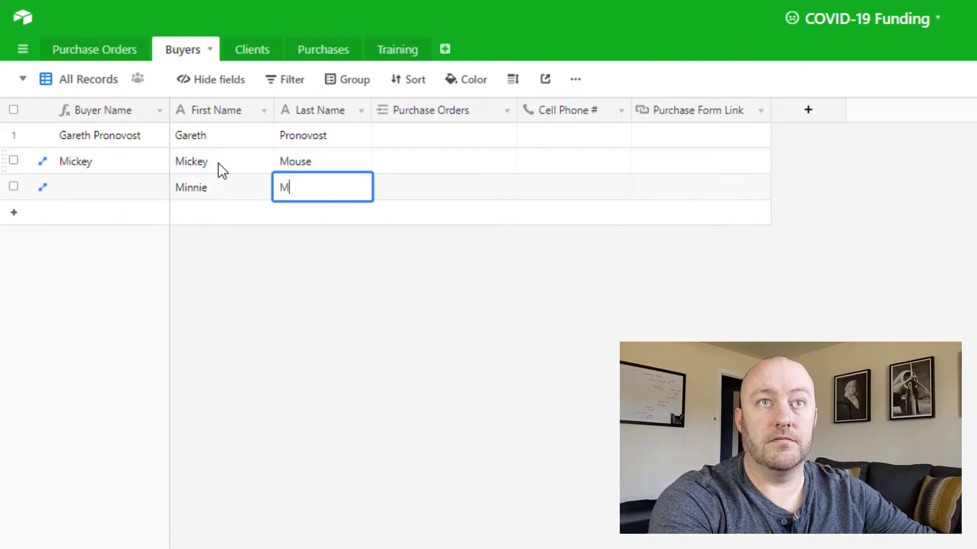
pyautogui.press('Tab')
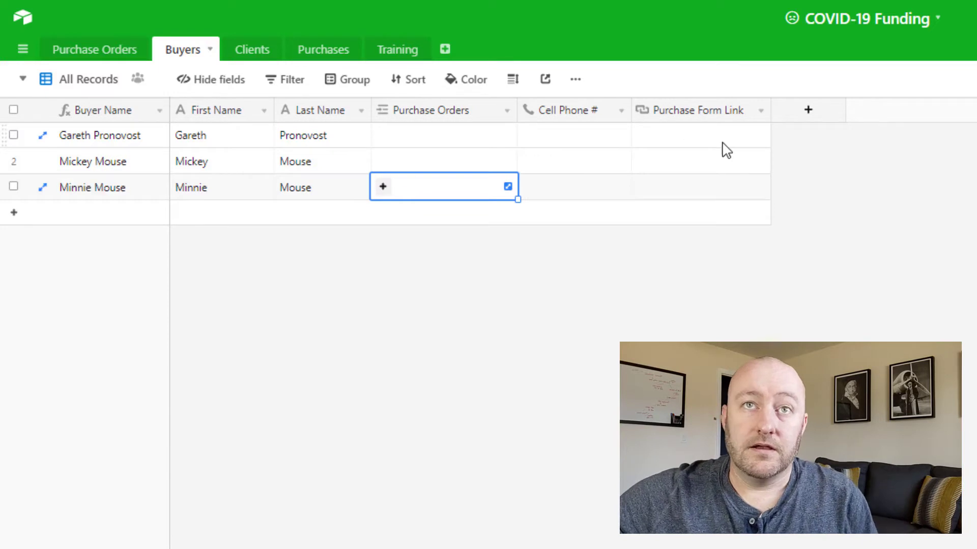
pyautogui.click(585, 144)
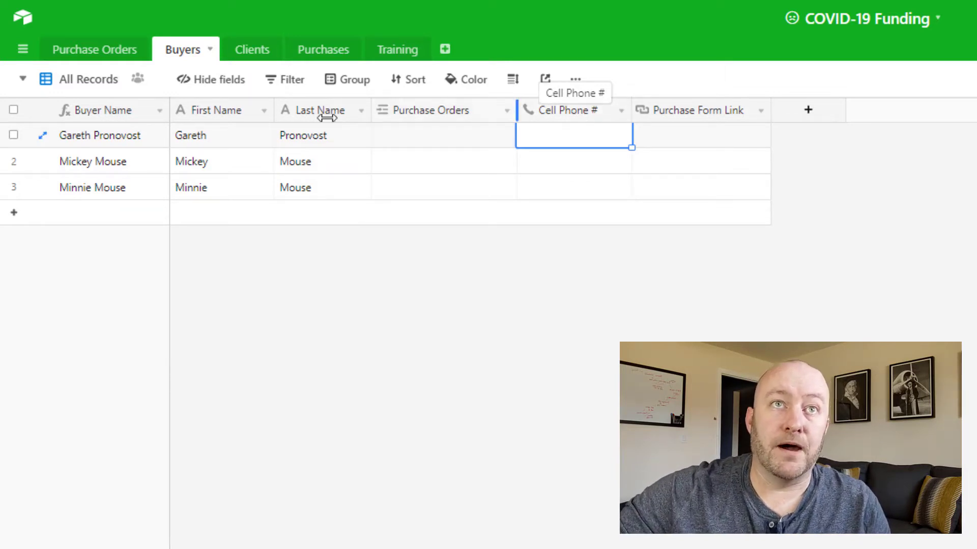
# Step: Create three blank records in the Purchase Orders table
pyautogui.click(96, 59)
pyautogui.click(180, 134)
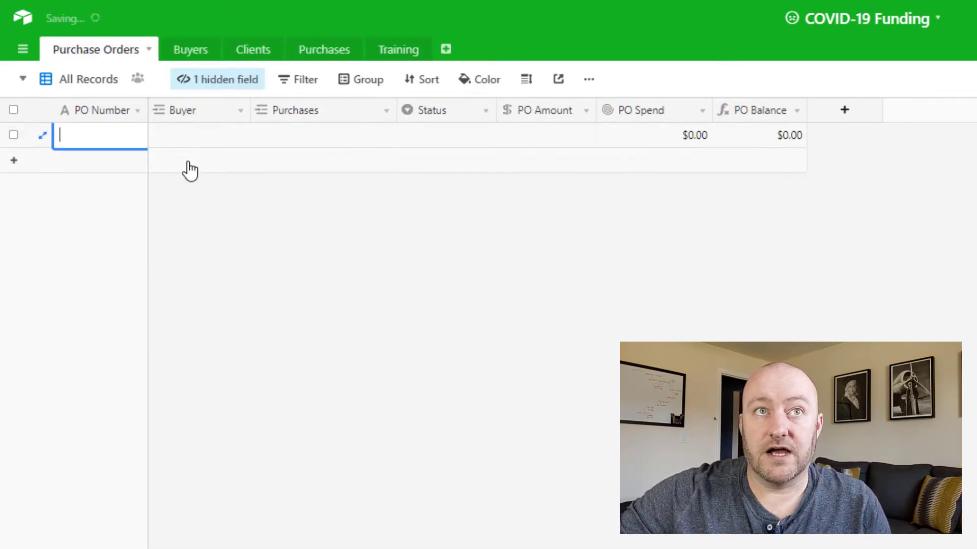
pyautogui.click(182, 157)
pyautogui.click(184, 188)
# Step: Assign the first buyer in the list to the first purchase order, Mickey Mouse to the second and Minnie Mouse to the third
pyautogui.click(170, 140)
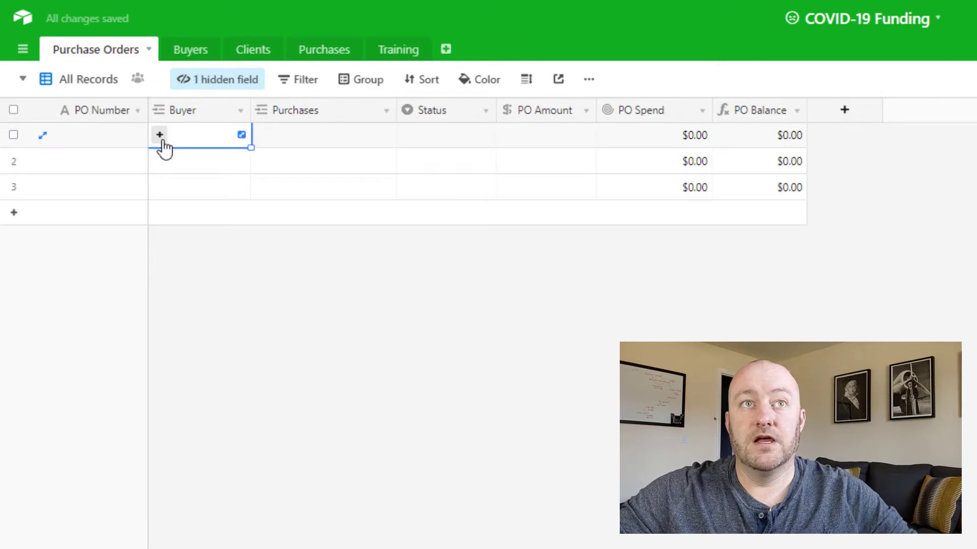
pyautogui.click(160, 136)
pyautogui.click(105, 102)
pyautogui.click(175, 168)
pyautogui.click(160, 161)
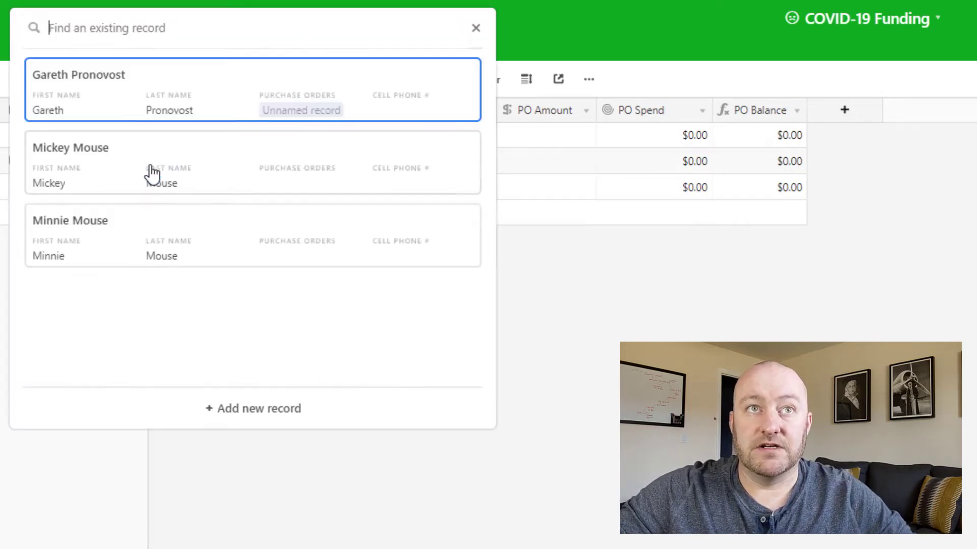
pyautogui.click(148, 174)
pyautogui.click(168, 192)
pyautogui.click(159, 187)
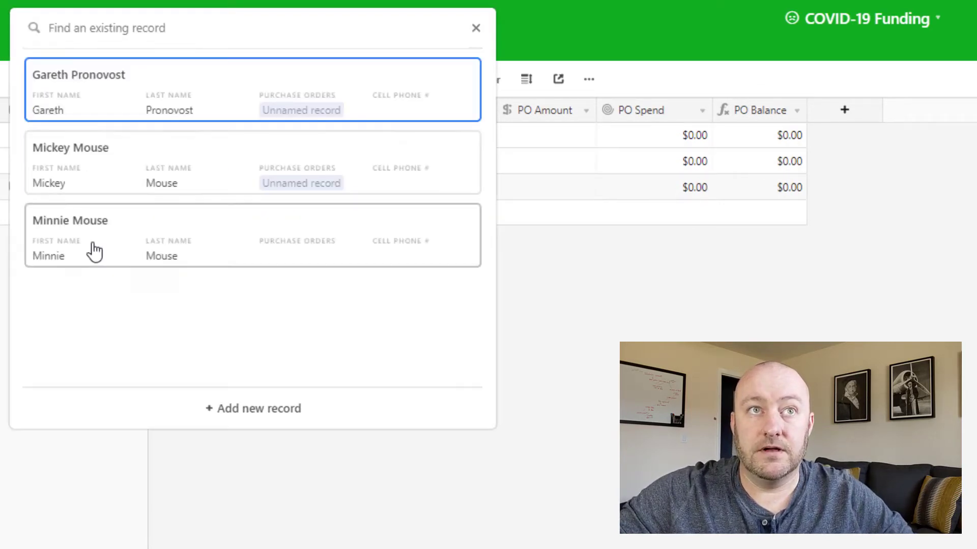
pyautogui.click(92, 251)
# Step: Enter the PO numbers PO111, PO112 and PO113 for the three purchase orders, from first to last
pyautogui.click(107, 139)
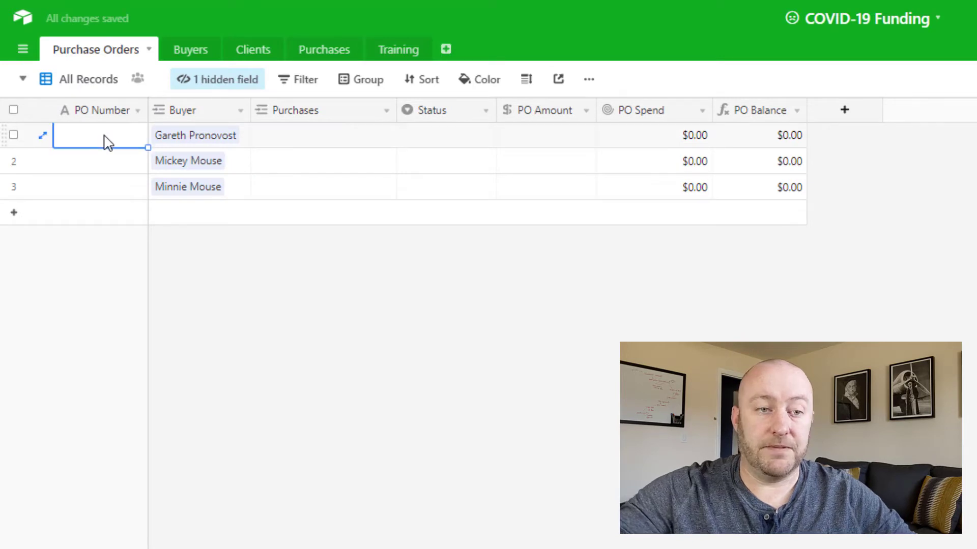
pyautogui.write('PO')
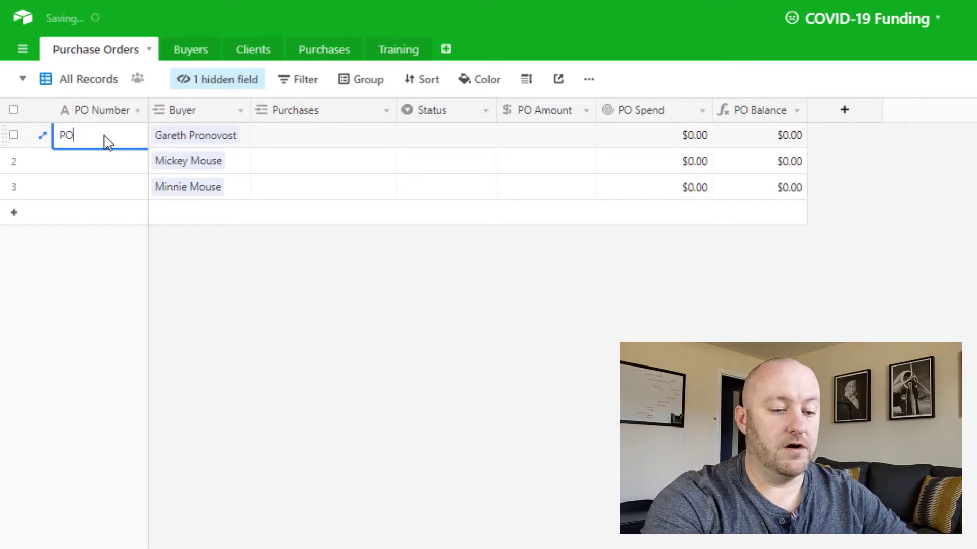
pyautogui.write('111')
pyautogui.press('Return')
pyautogui.write('PO')
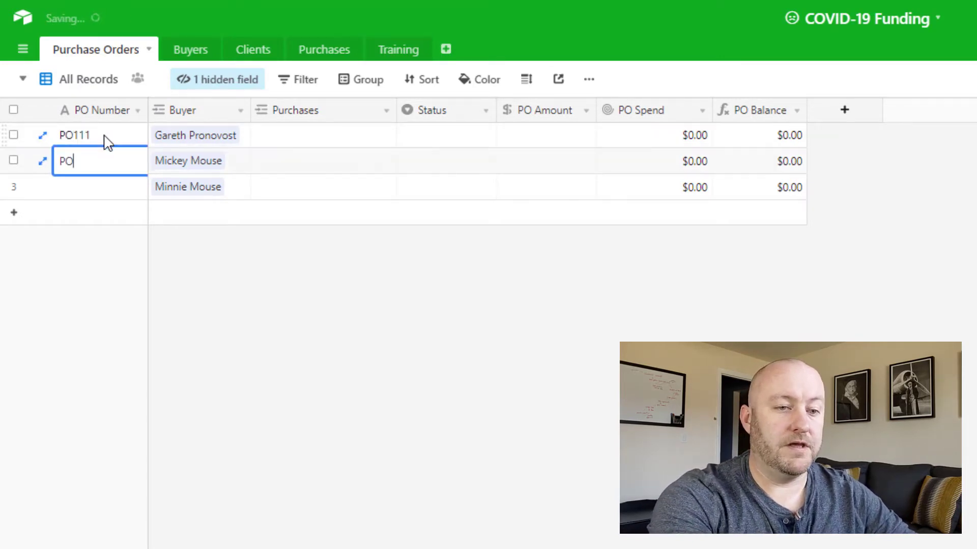
pyautogui.write('112')
pyautogui.press('Return')
pyautogui.write('PO')
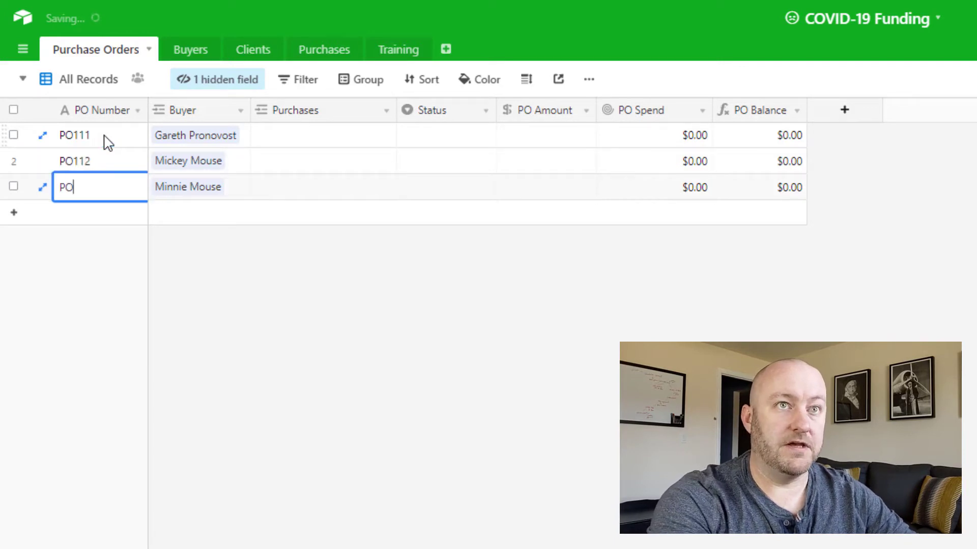
pyautogui.write('11')
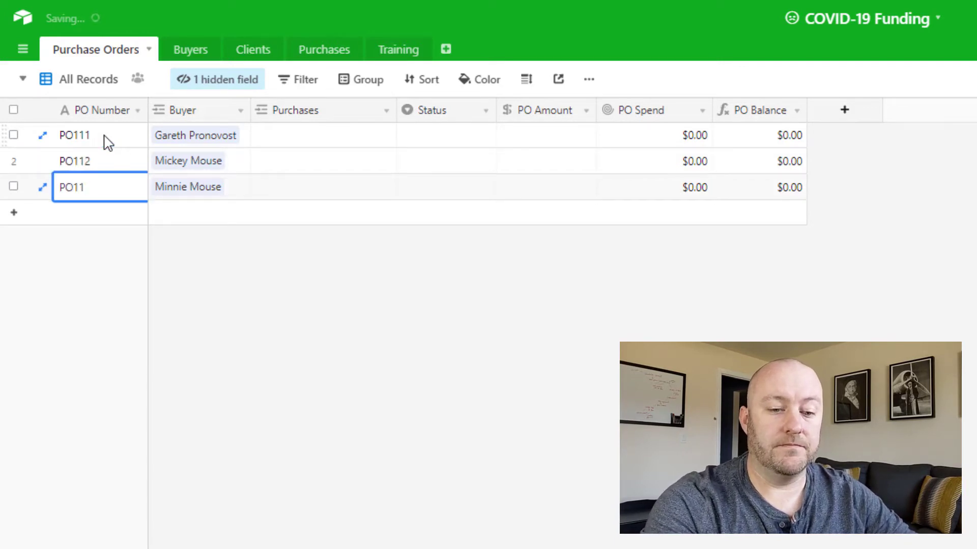
pyautogui.write('23')
pyautogui.press('Tab')
pyautogui.press('Tab')
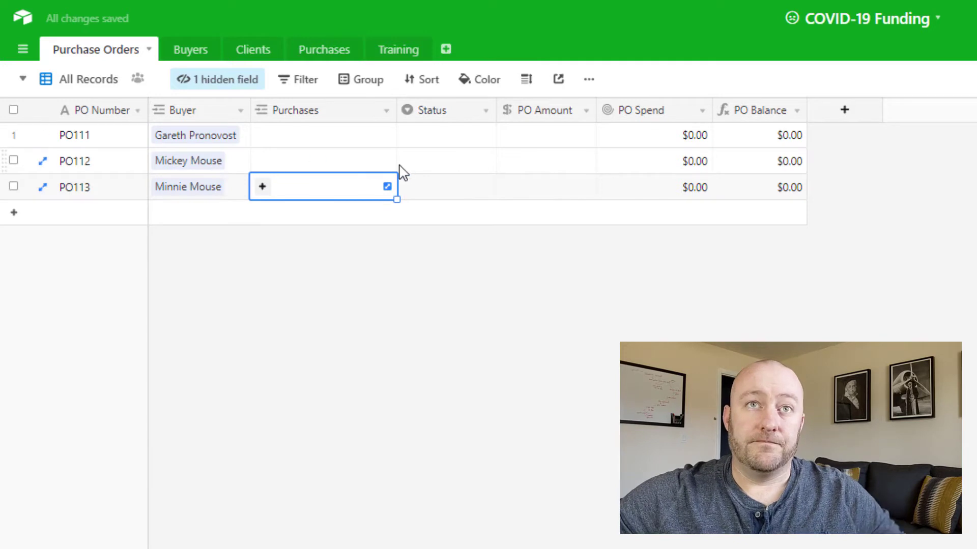
# Step: Set the status of all three purchase orders to Open
pyautogui.doubleClick(427, 136)
pyautogui.click(448, 214)
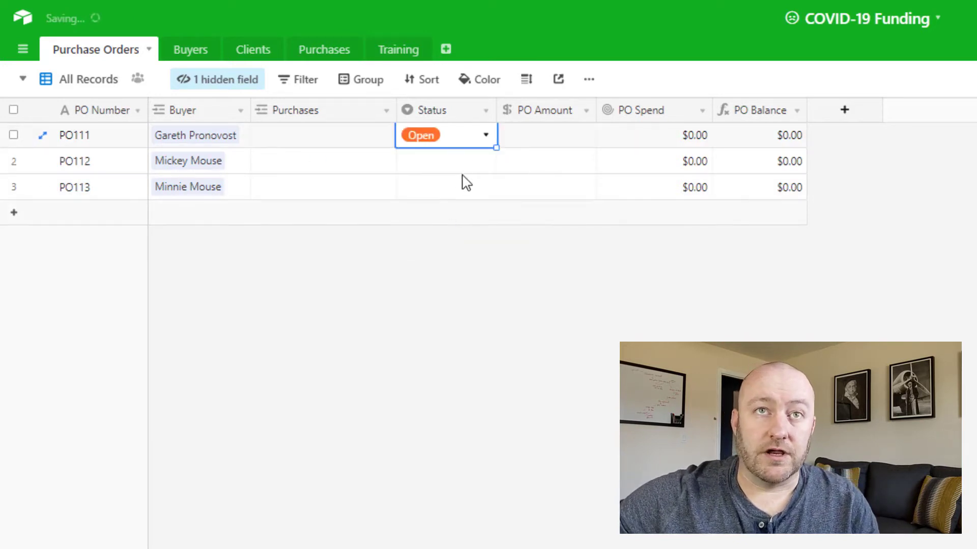
pyautogui.click(457, 165)
pyautogui.click(456, 168)
pyautogui.click(447, 247)
pyautogui.click(436, 195)
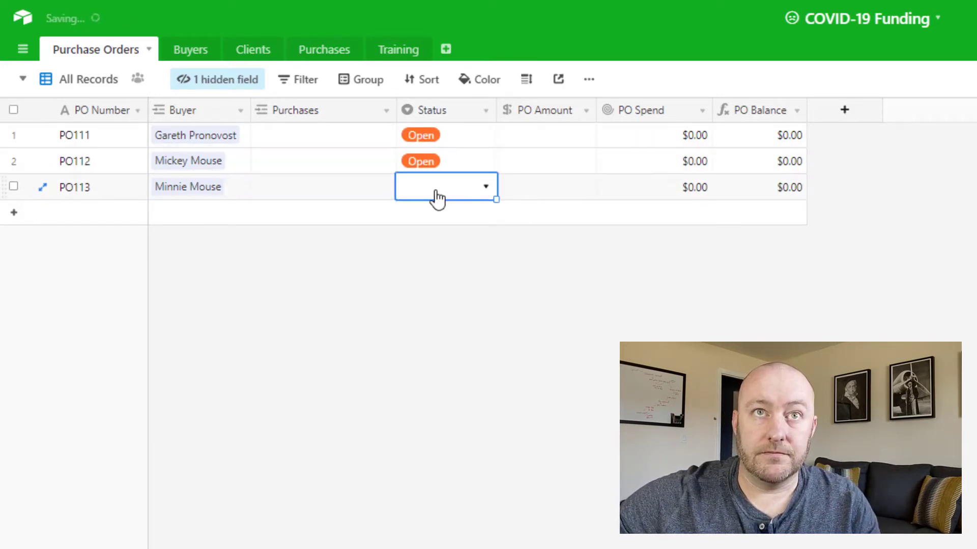
pyautogui.click(436, 196)
pyautogui.click(452, 270)
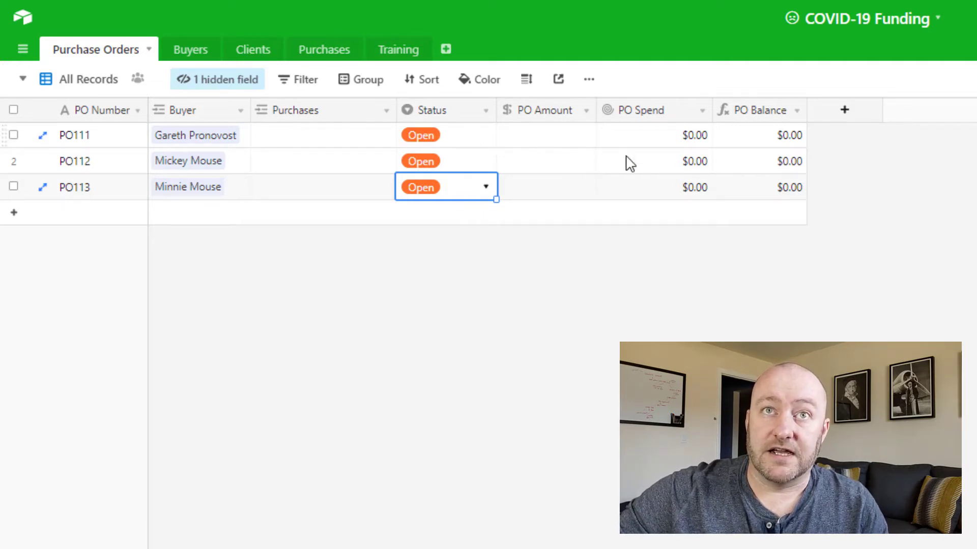
# Step: Enter a PO amount of 5000 for each of the three purchase orders
pyautogui.click(565, 142)
pyautogui.write('5000')
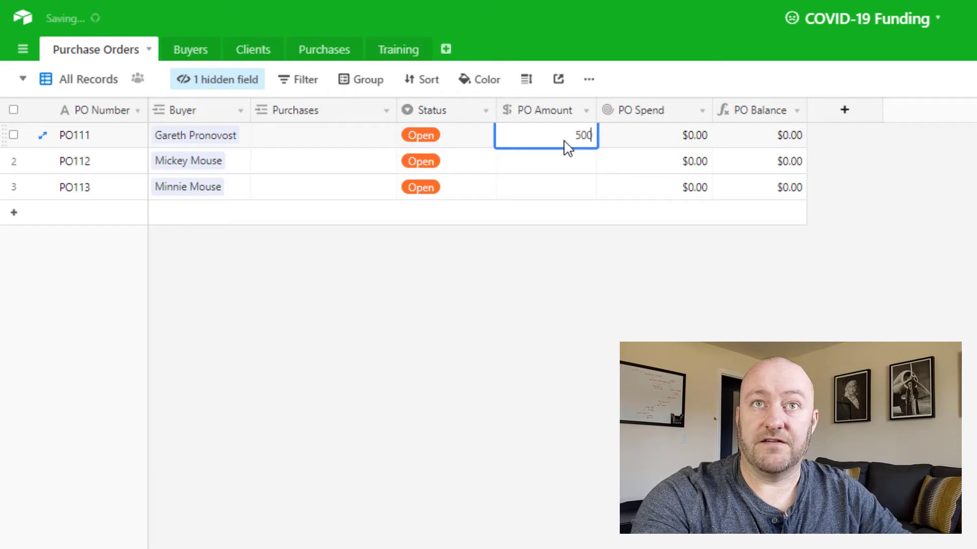
pyautogui.press('Return')
pyautogui.write('5000')
pyautogui.press('Return')
pyautogui.write('5000')
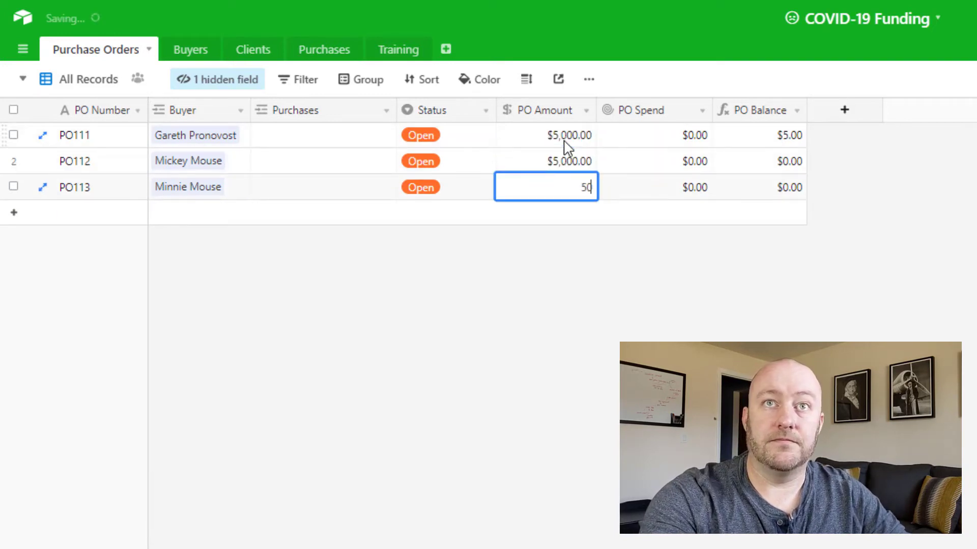
pyautogui.press('Return')
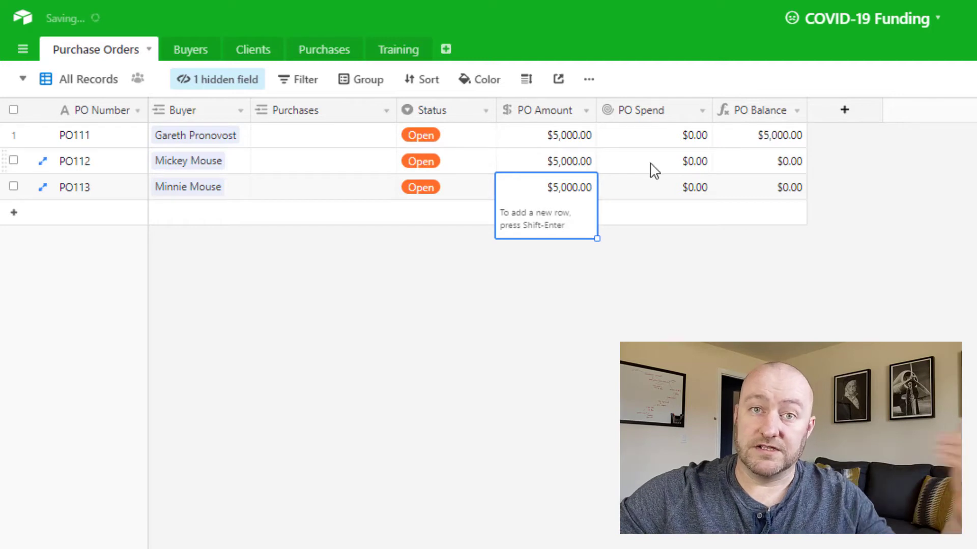
# Step: Change the status of purchase order PO111 to Closed
pyautogui.click(452, 142)
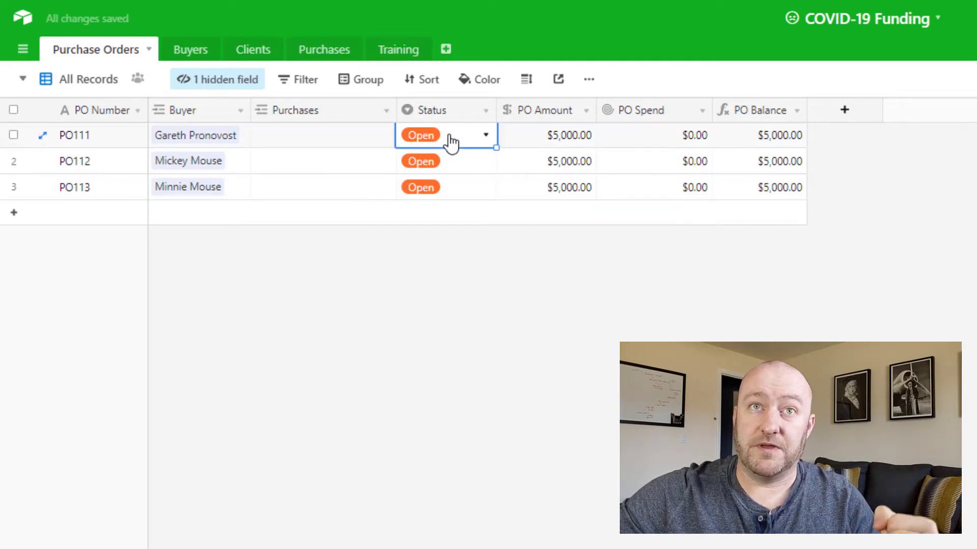
pyautogui.click(452, 142)
pyautogui.click(455, 252)
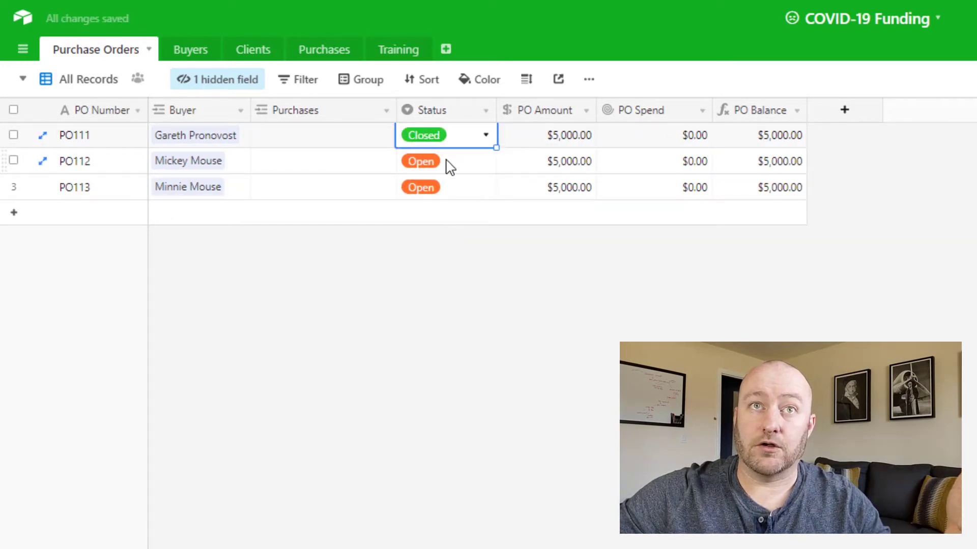
# Step: Change the status of purchase orders PO112 and PO113 to Closed
pyautogui.click(449, 162)
pyautogui.click(451, 163)
pyautogui.click(454, 268)
pyautogui.click(454, 203)
pyautogui.click(455, 204)
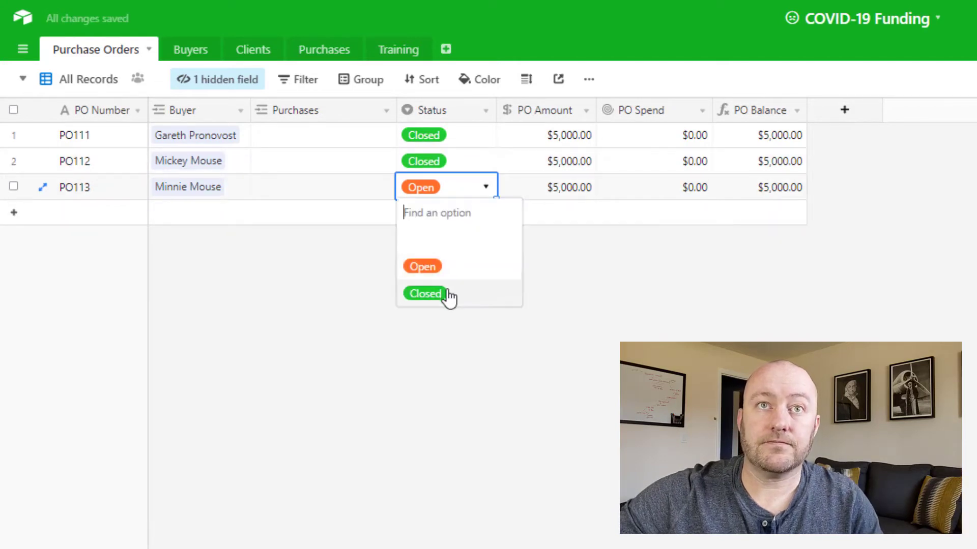
pyautogui.click(447, 298)
# Step: Add three more purchase orders below PO113 by copying the buyers of the first three records
pyautogui.click(340, 222)
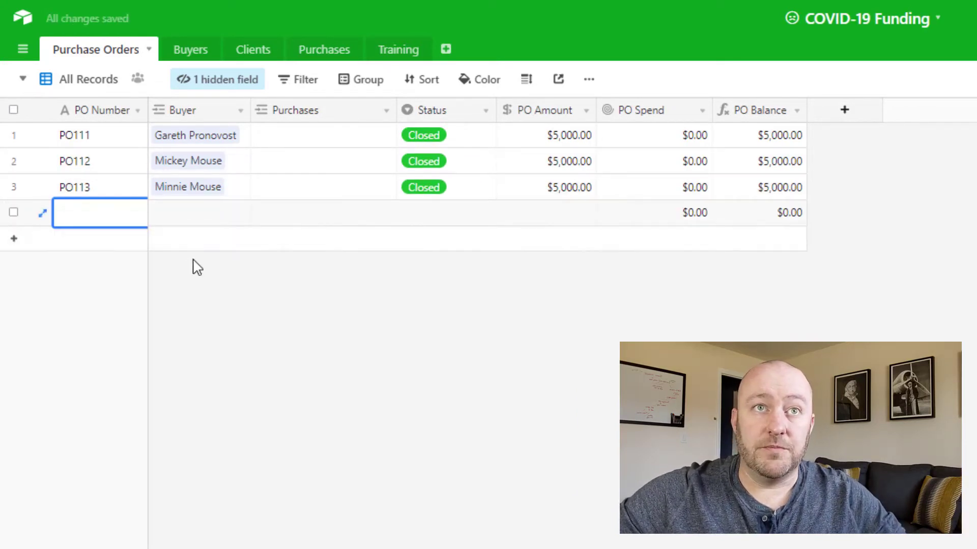
pyautogui.moveTo(210, 139); pyautogui.dragTo(219, 196)
pyautogui.hotkey('ctrl', 'c')
pyautogui.click(223, 214)
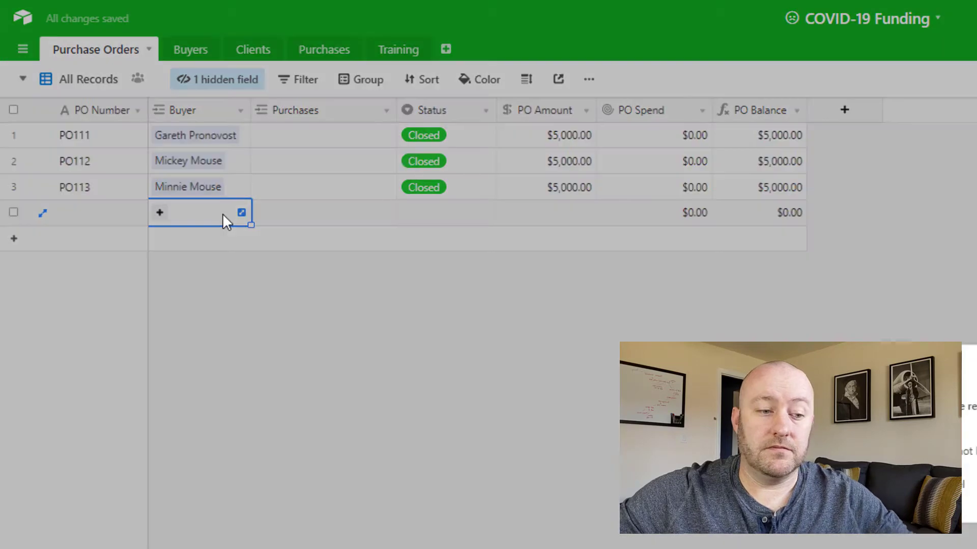
pyautogui.hotkey('ctrl', 'v')
# Step: Enter the PO numbers PO114 and PO115 for the first two new purchase orders
pyautogui.click(89, 219)
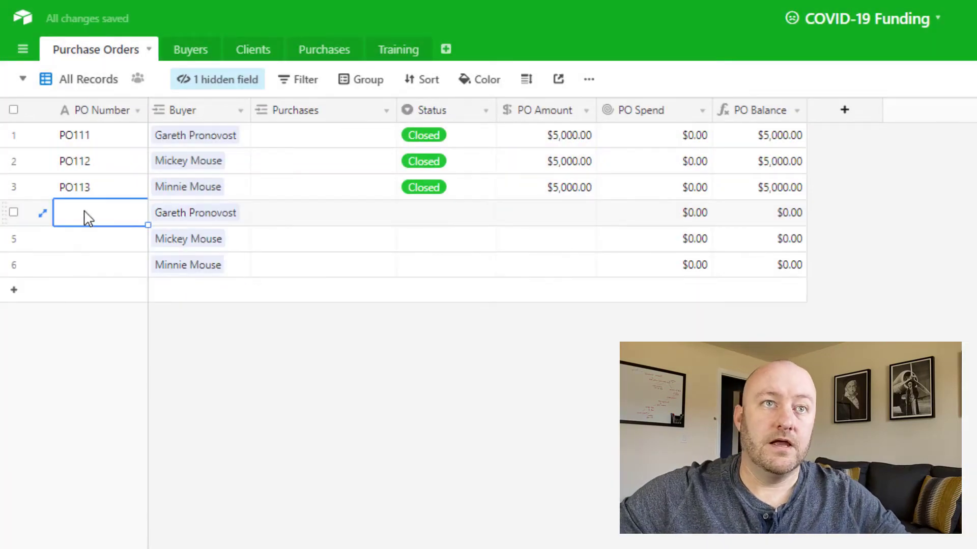
pyautogui.write('PO114')
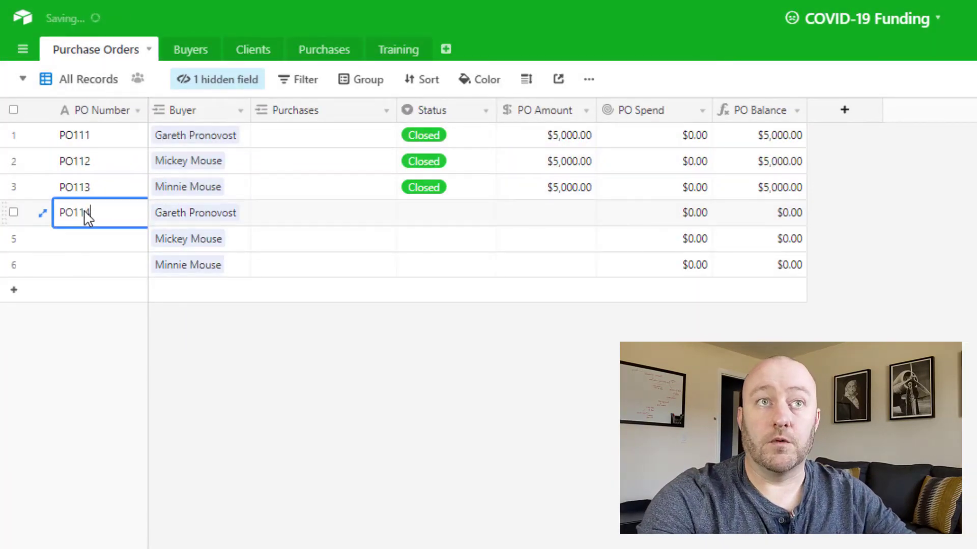
pyautogui.press('Return')
pyautogui.write('PO')
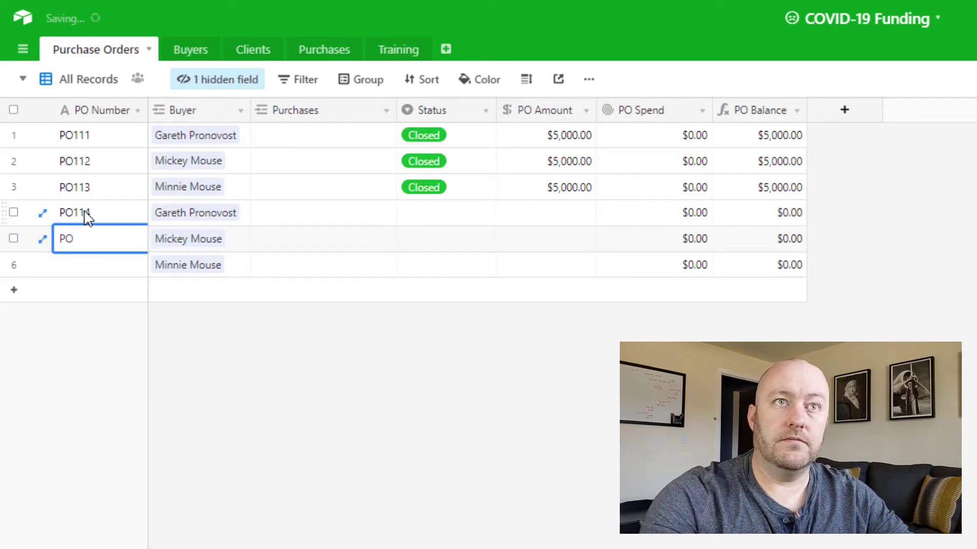
pyautogui.write('115')
pyautogui.hotkey('shift', 'Return')
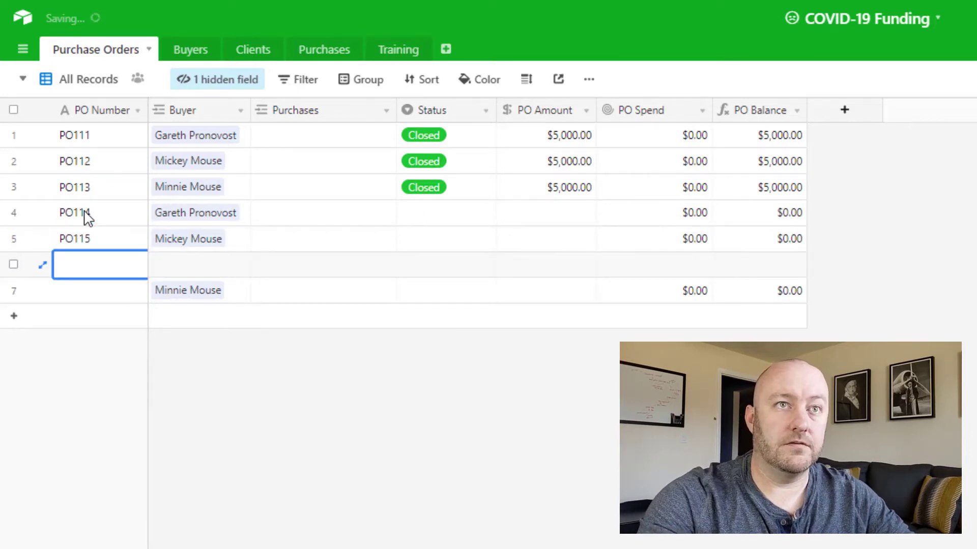
pyautogui.press('Escape')
pyautogui.press('Up')
pyautogui.press('Down')
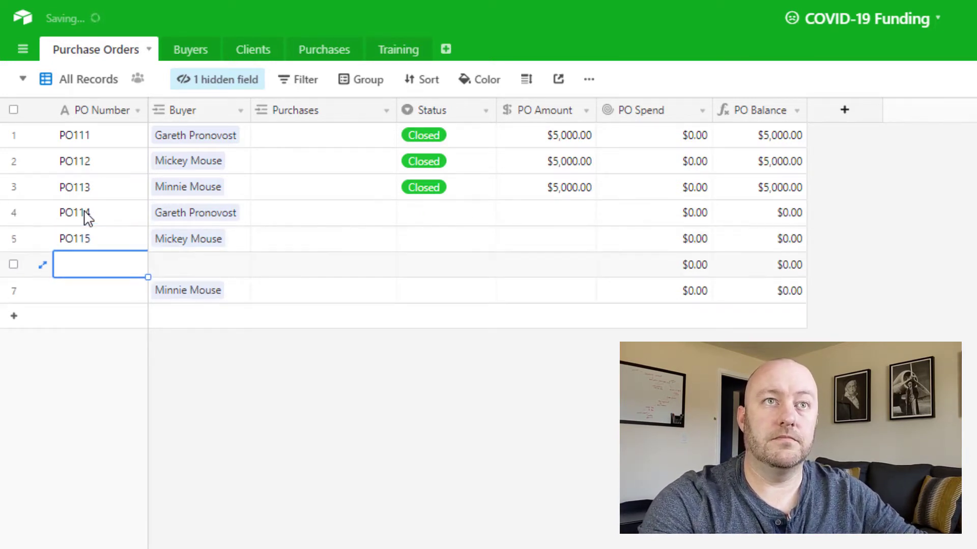
pyautogui.hotkey('ctrl', 'z')
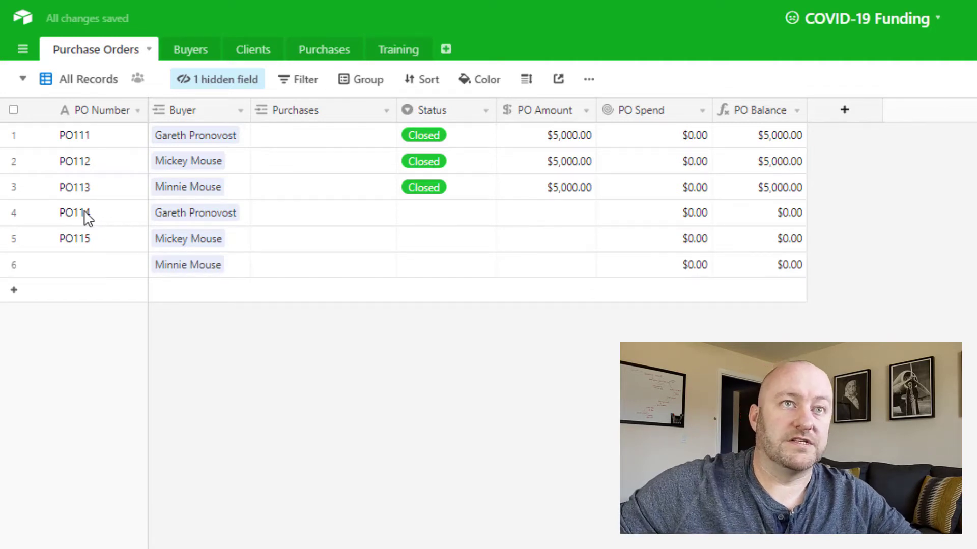
# Step: Enter the PO number PO116 for the last new purchase order
pyautogui.click(114, 265)
pyautogui.write('PO')
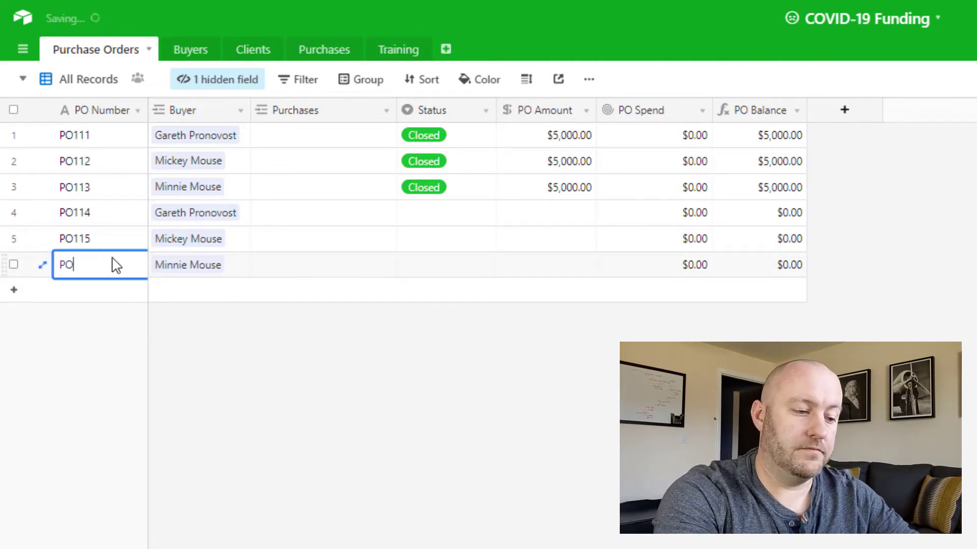
pyautogui.write('116')
pyautogui.press('Tab')
pyautogui.click(107, 265)
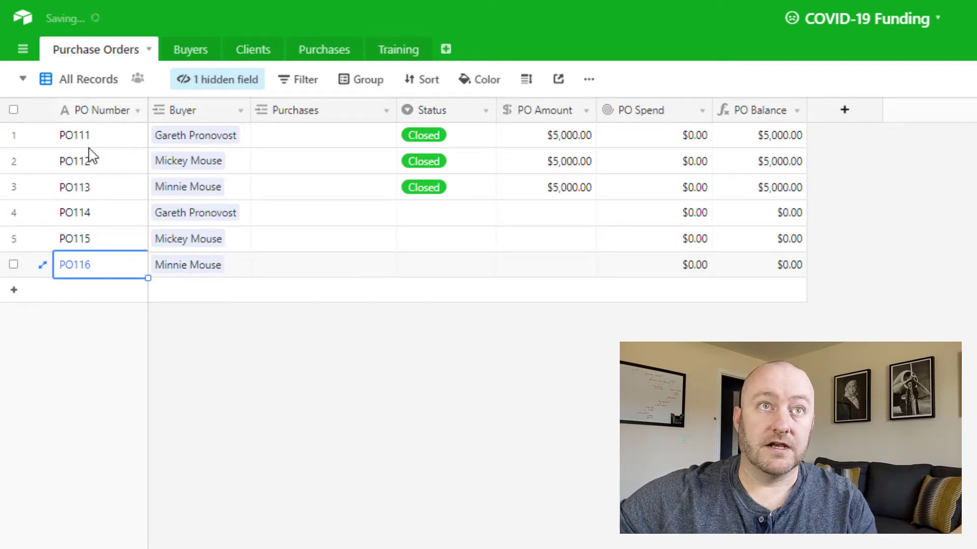
pyautogui.click(87, 145)
pyautogui.click(94, 265)
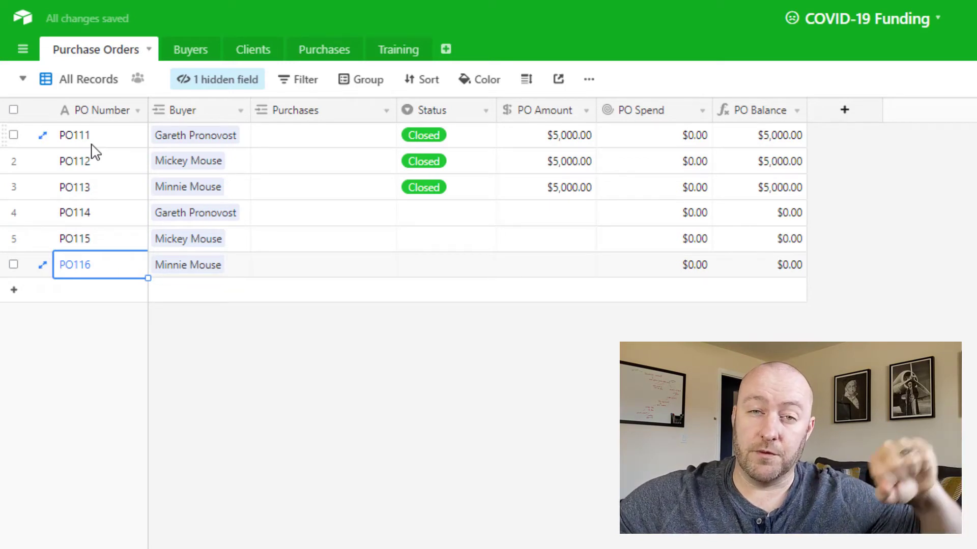
pyautogui.click(101, 222)
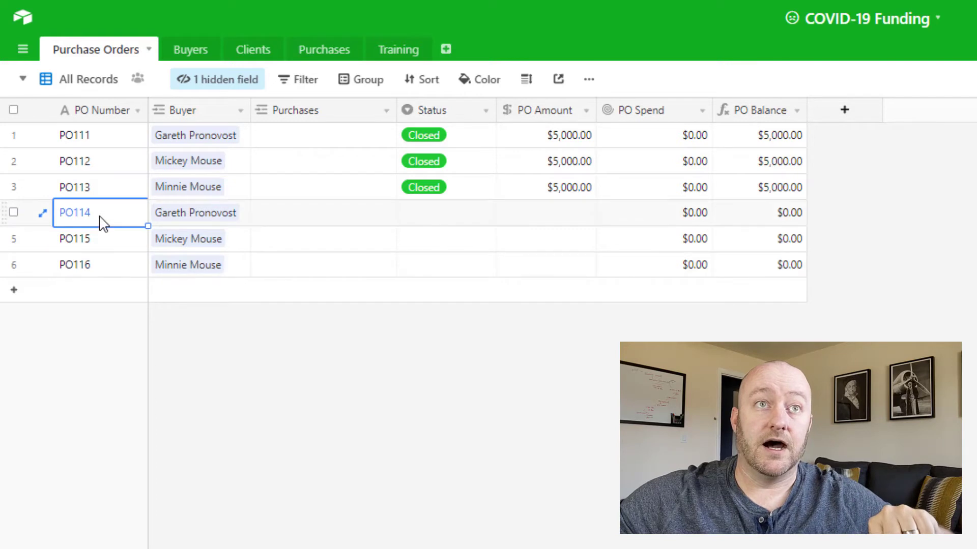
pyautogui.click(97, 266)
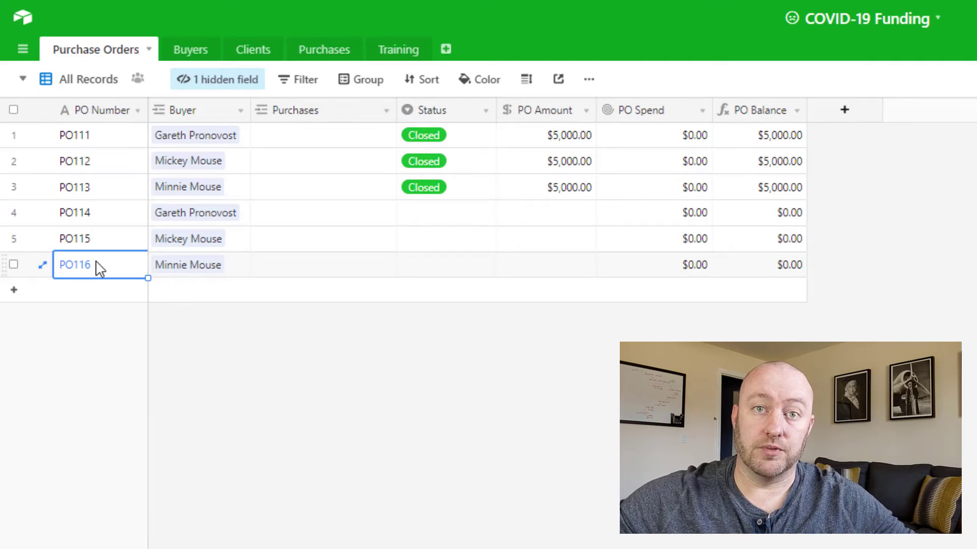
# Step: Set the status of purchase orders PO114, PO115 and PO116 to Open
pyautogui.doubleClick(436, 212)
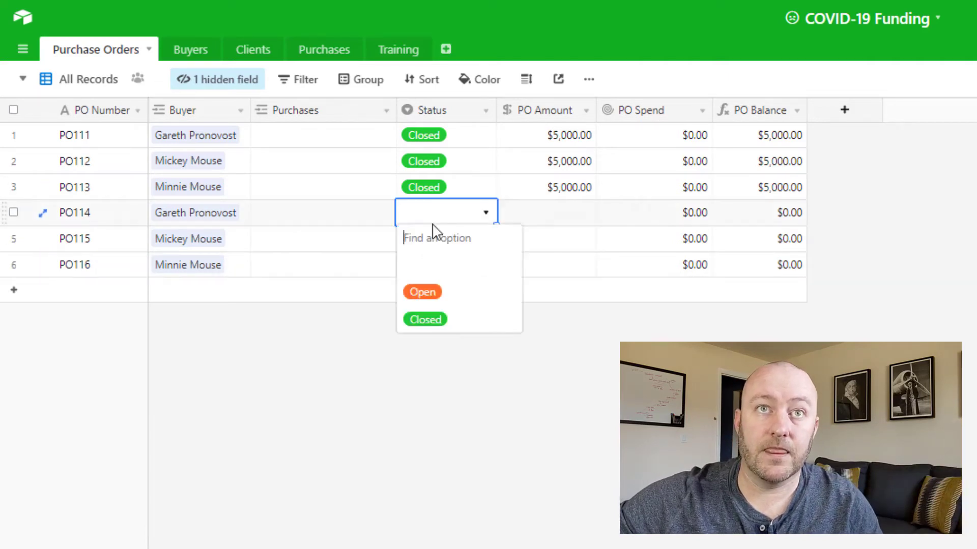
pyautogui.click(448, 296)
pyautogui.click(429, 251)
pyautogui.click(429, 251)
pyautogui.click(426, 318)
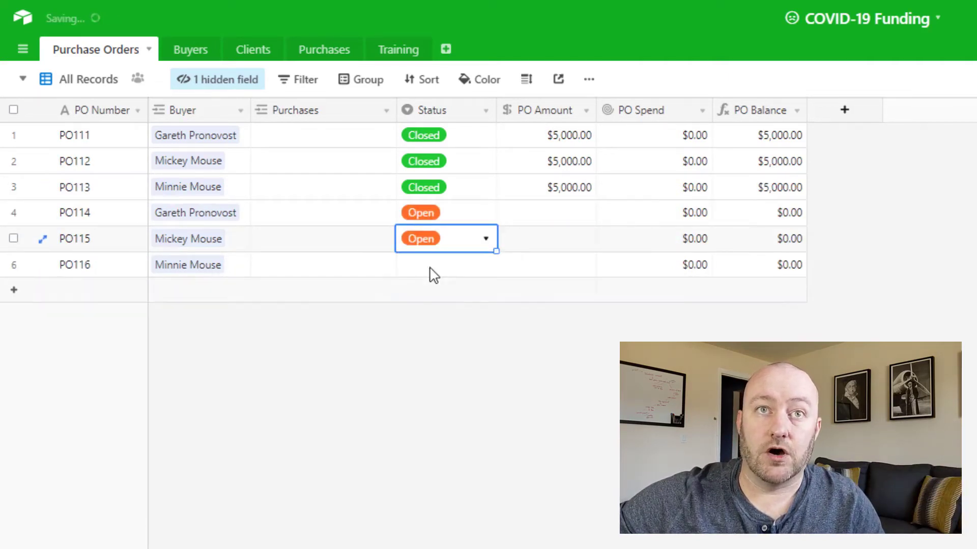
pyautogui.doubleClick(430, 269)
pyautogui.click(421, 342)
# Step: Enter a PO amount of 2500 for PO114 and fill the same amount into PO115 and PO116
pyautogui.click(542, 213)
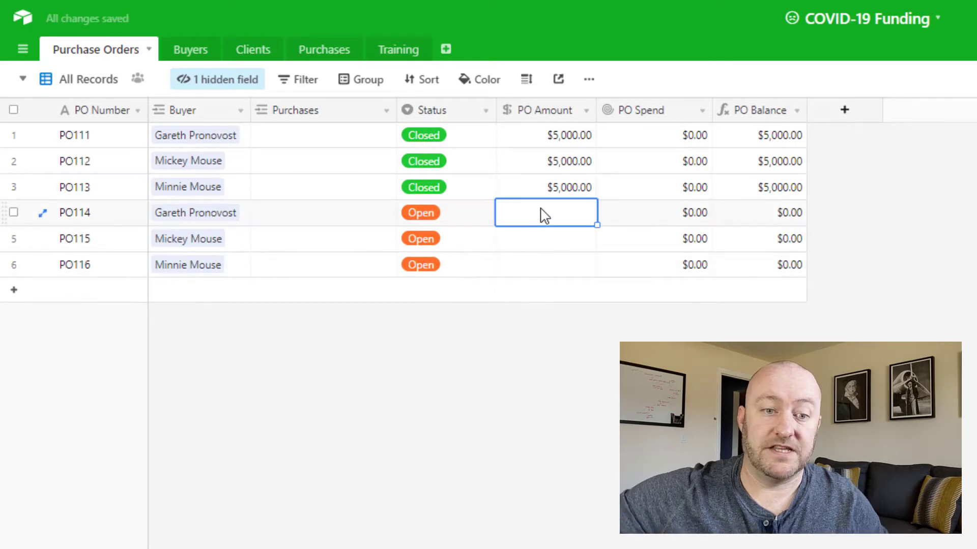
pyautogui.write('2500')
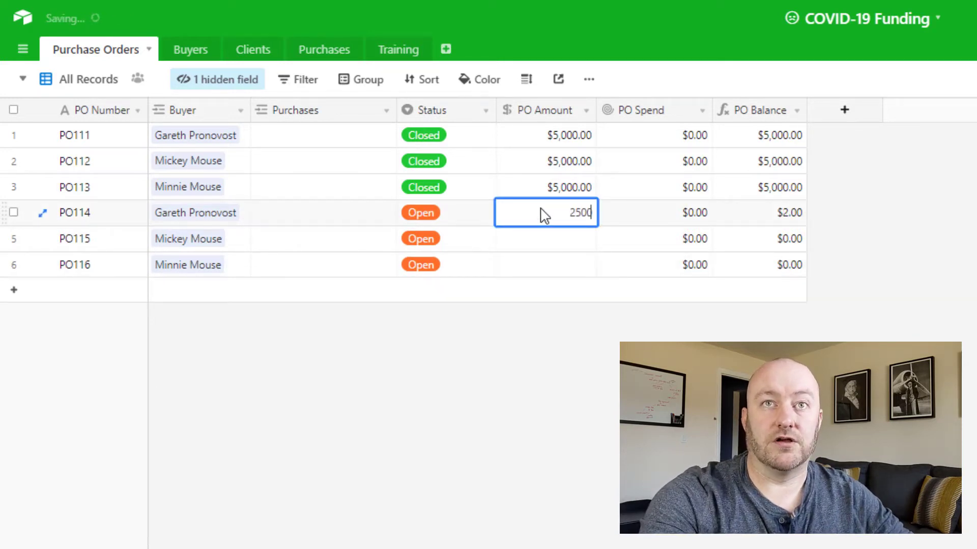
pyautogui.press('Return')
pyautogui.hotkey('shift', 'Down')
pyautogui.hotkey('shift', 'Down')
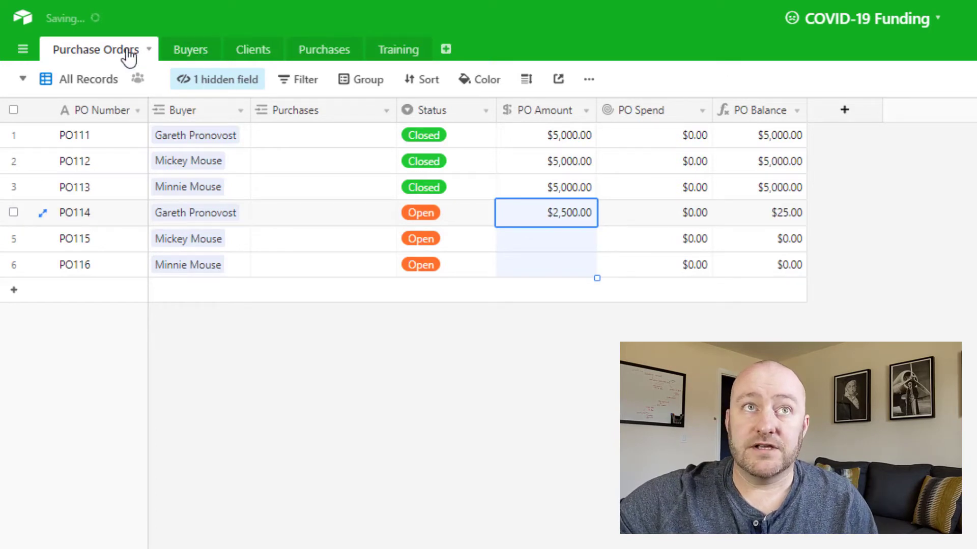
# Step: Add two records to the Clients table, entering a Pier Place ID for each client
pyautogui.click(255, 61)
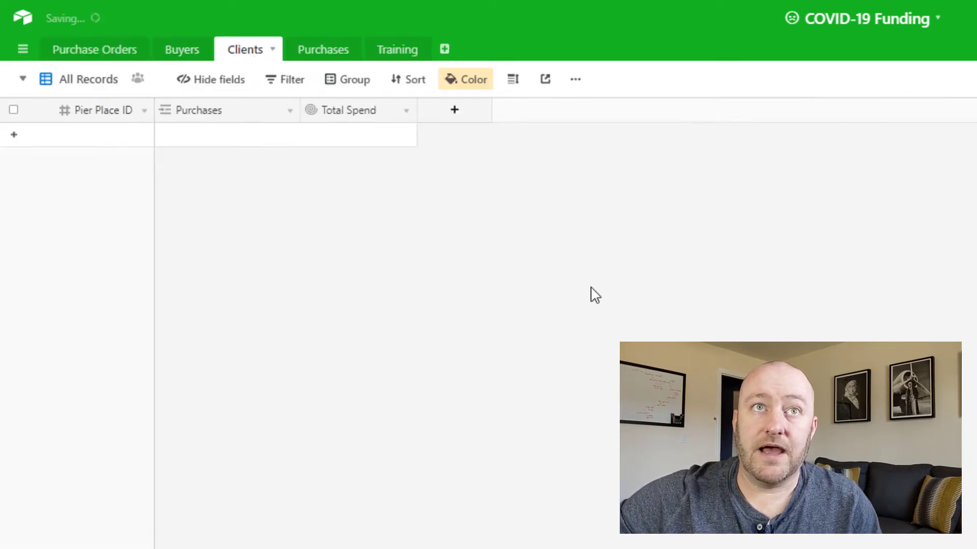
pyautogui.click(210, 145)
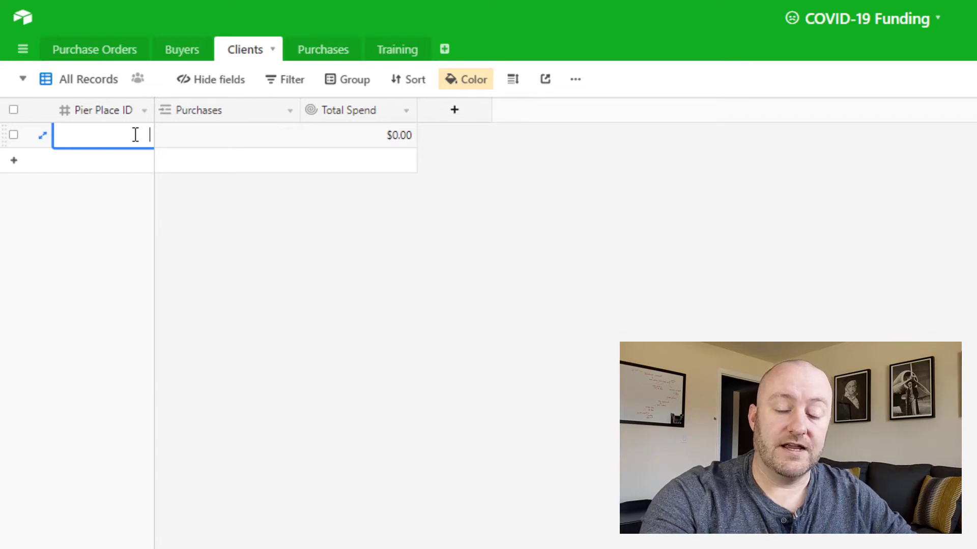
pyautogui.write('1116')
pyautogui.hotkey('shift', 'Return')
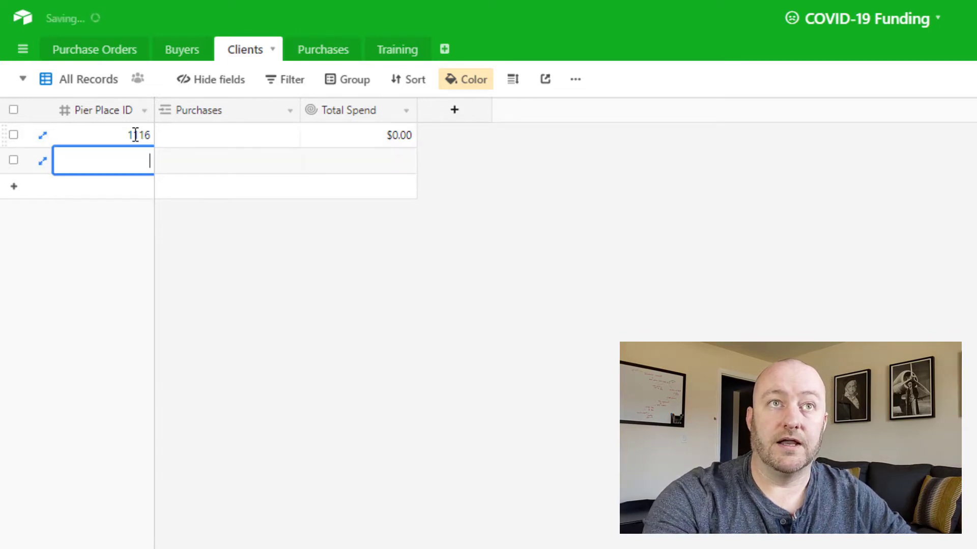
pyautogui.write('1117')
pyautogui.press('Tab')
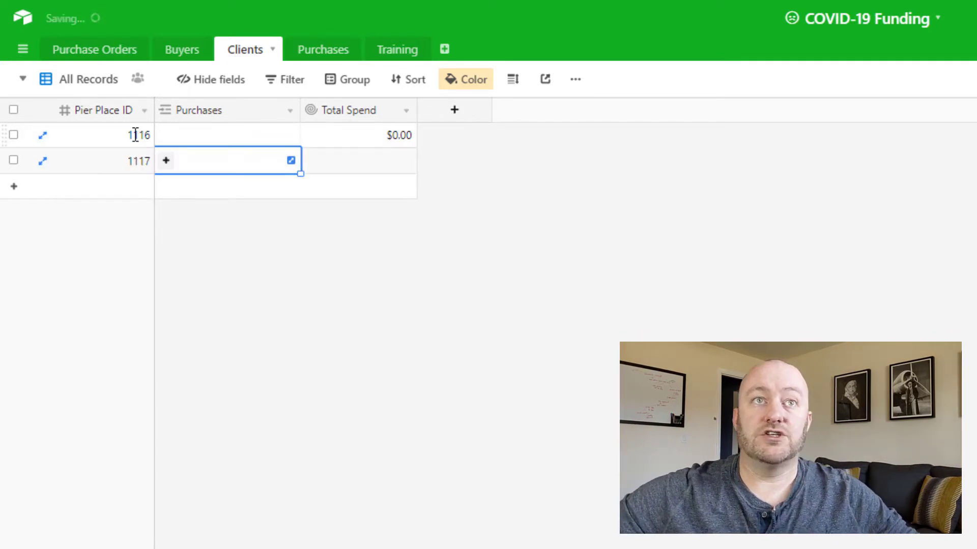
pyautogui.click(136, 135)
pyautogui.click(137, 159)
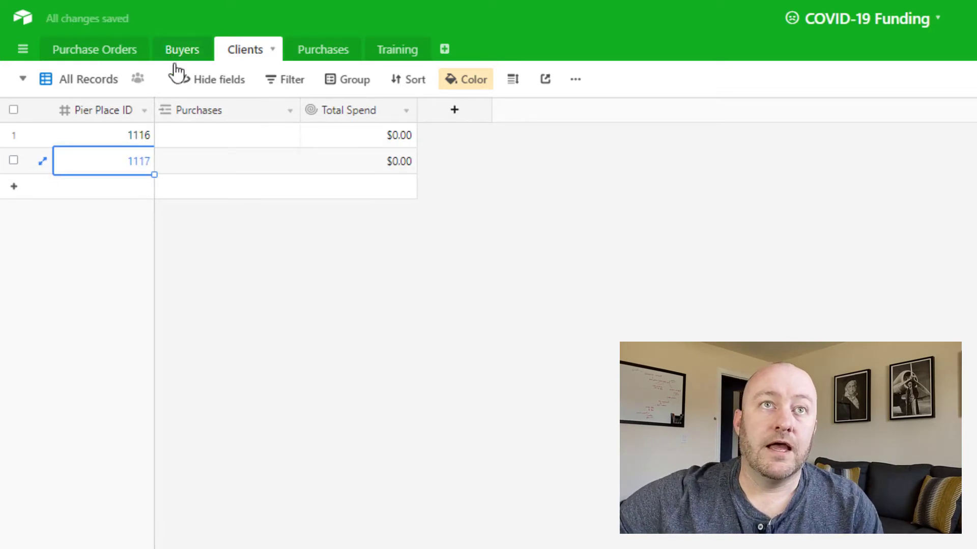
pyautogui.moveTo(109, 142); pyautogui.dragTo(111, 165)
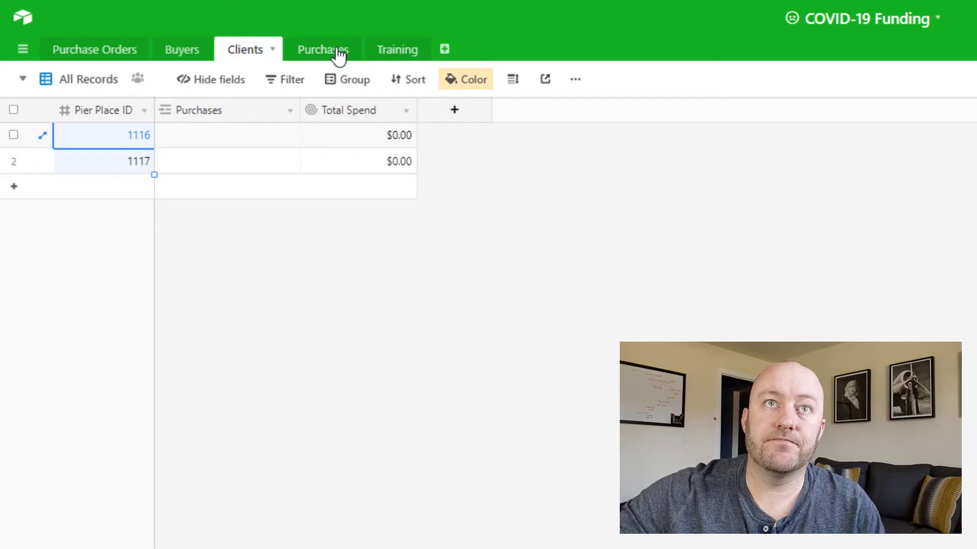
# Step: Look at the Purchases table, then examine the buyer and status filters of the single-buyer open POs view in Purchase Orders
pyautogui.click(318, 58)
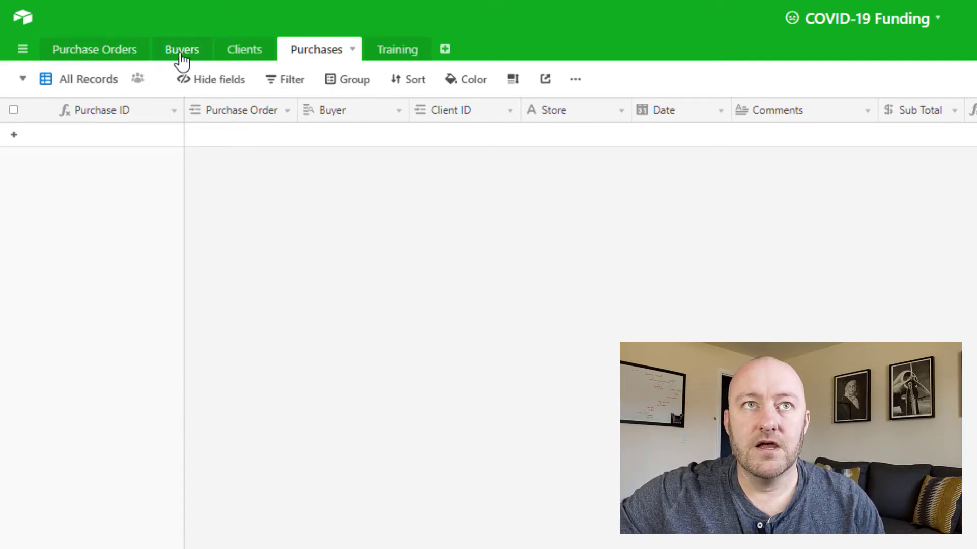
pyautogui.click(102, 50)
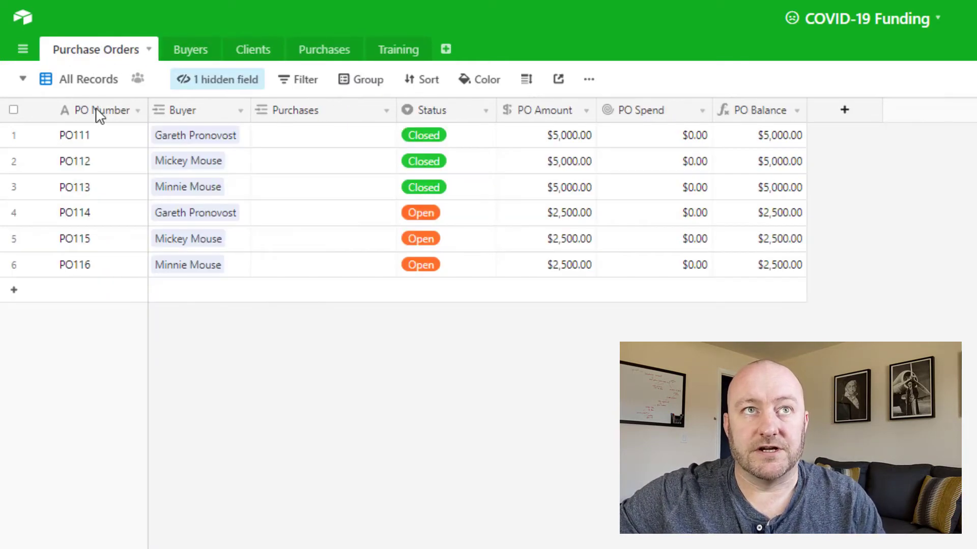
pyautogui.click(84, 83)
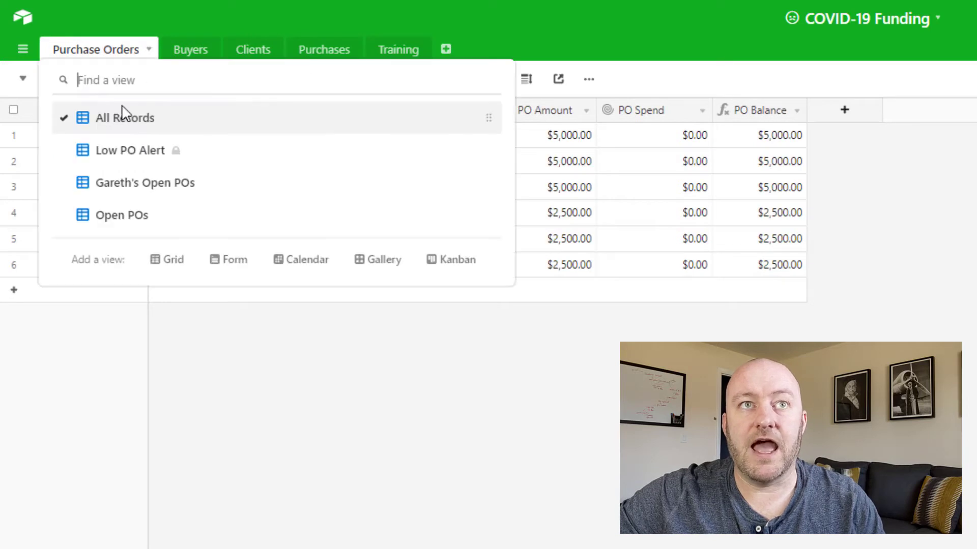
pyautogui.click(131, 183)
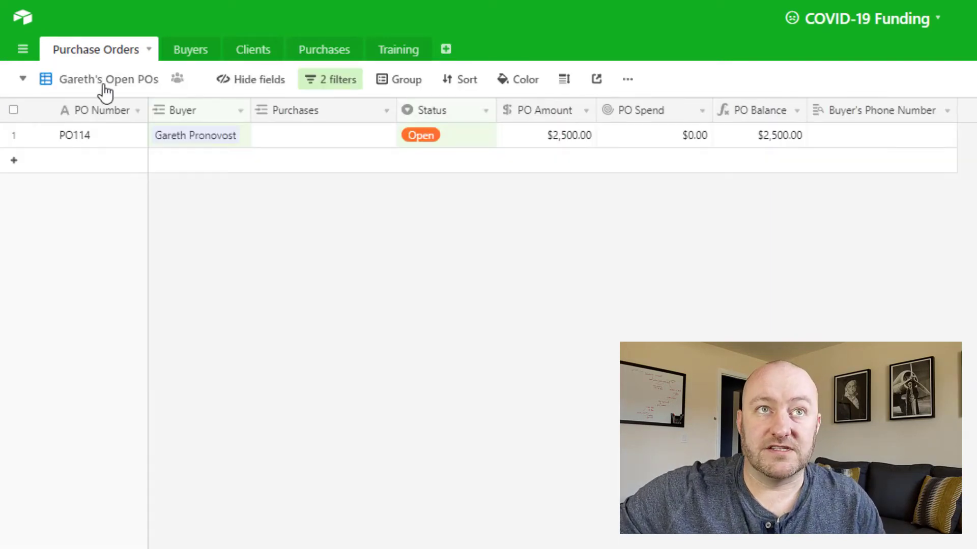
pyautogui.click(333, 87)
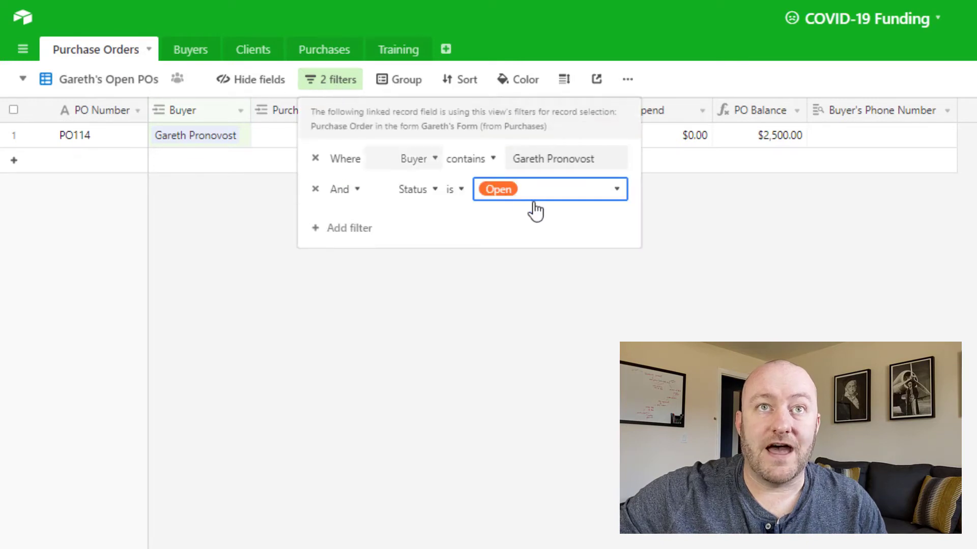
pyautogui.click(548, 161)
pyautogui.moveTo(523, 158); pyautogui.dragTo(597, 168)
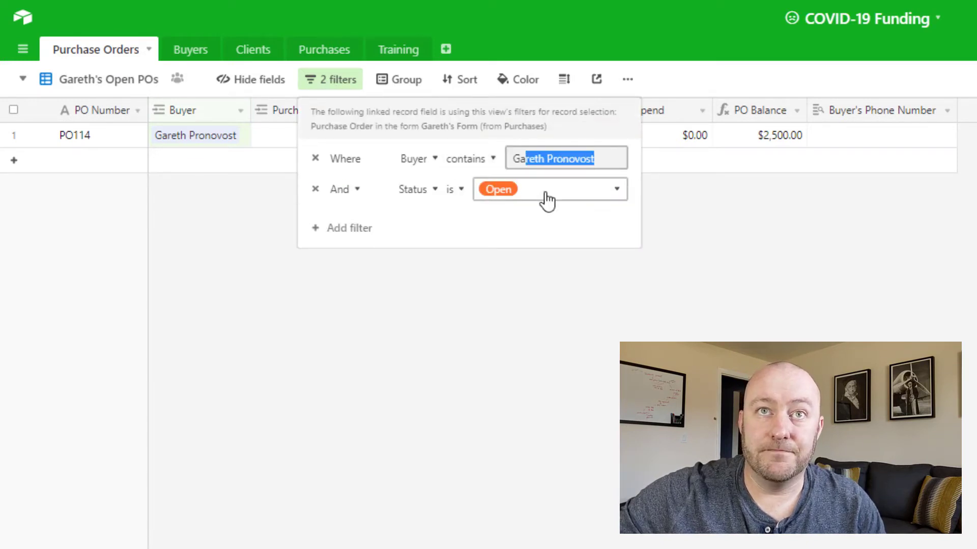
pyautogui.click(468, 285)
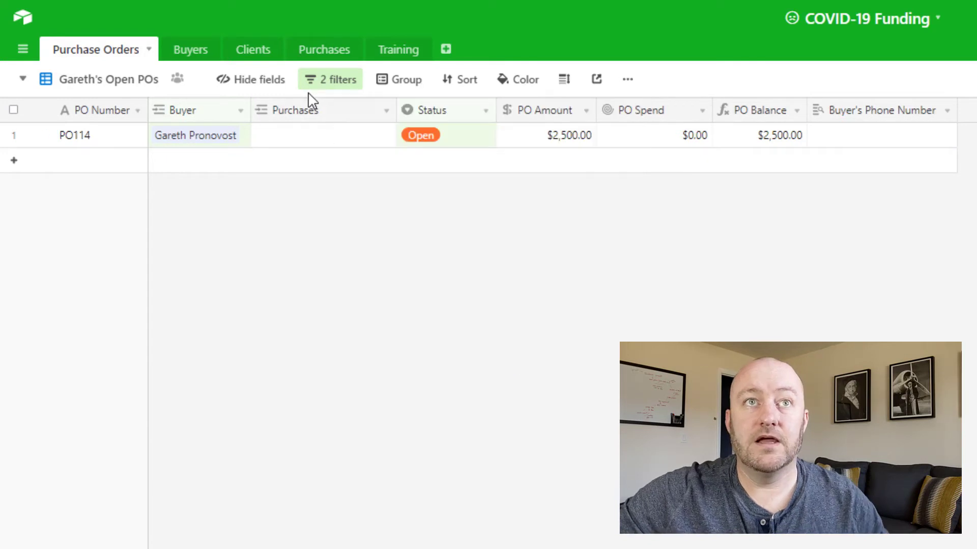
# Step: Duplicate the single-buyer open POs view of the Purchase Orders table
pyautogui.click(99, 84)
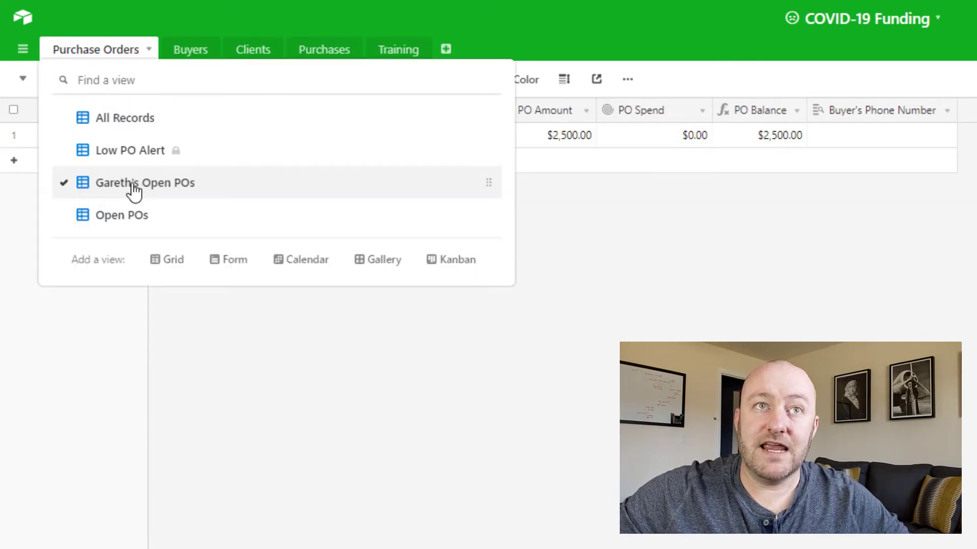
pyautogui.click(133, 184)
pyautogui.click(629, 81)
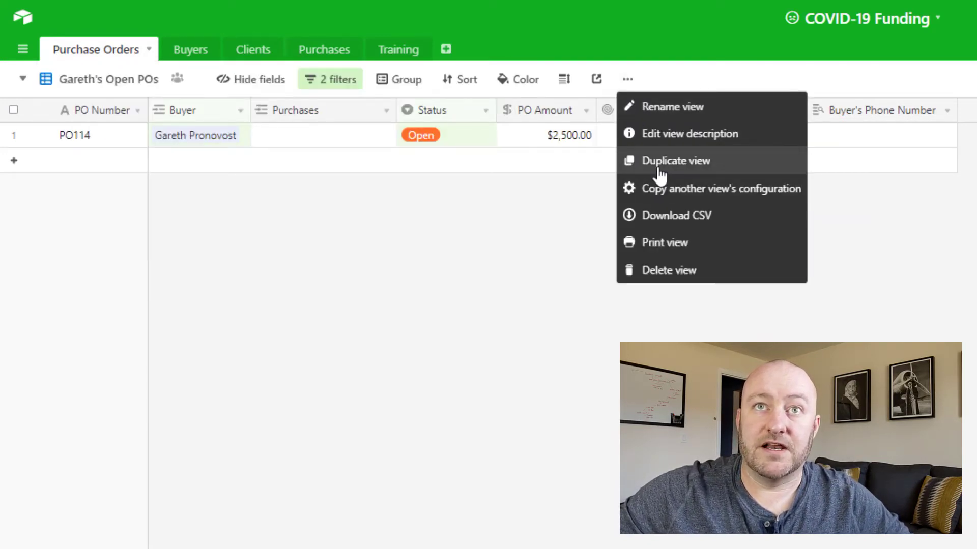
pyautogui.click(659, 162)
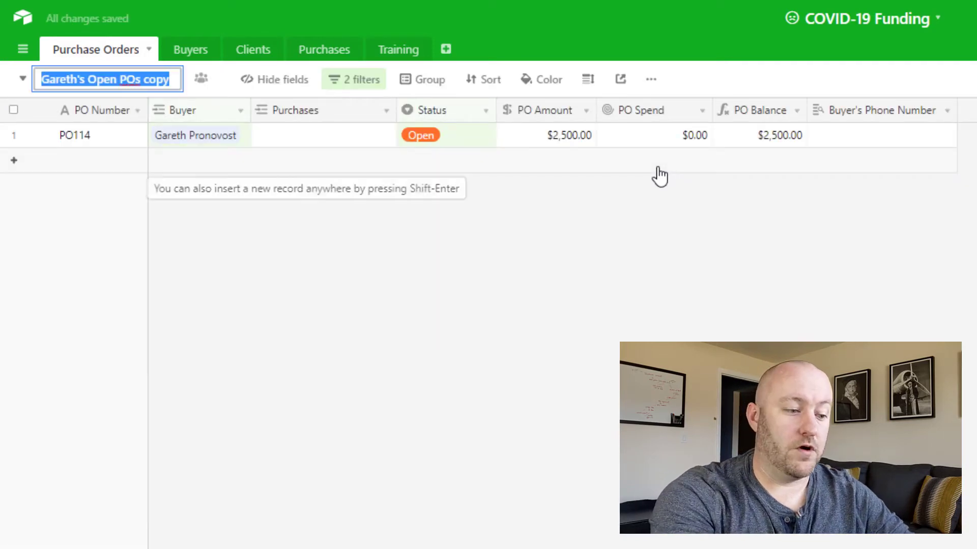
# Step: Rename the duplicated view Mickey's Open POs and set its buyer filter to contain Mickey
pyautogui.write('Mickey')
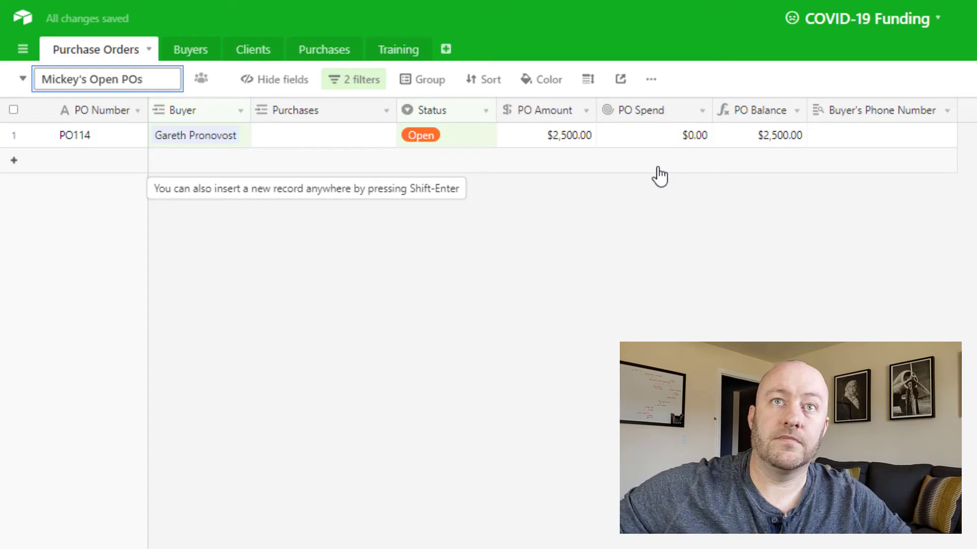
pyautogui.press('Return')
pyautogui.click(339, 80)
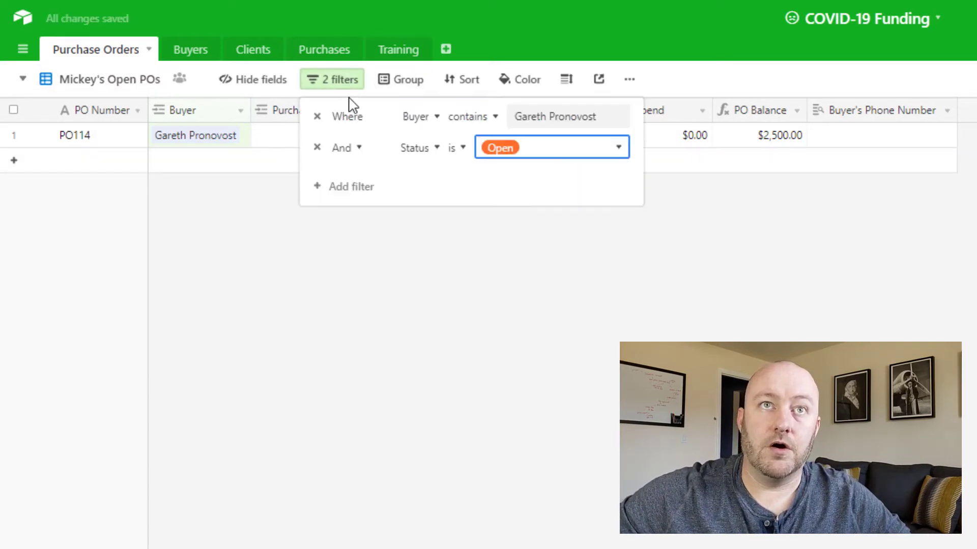
pyautogui.doubleClick(535, 121)
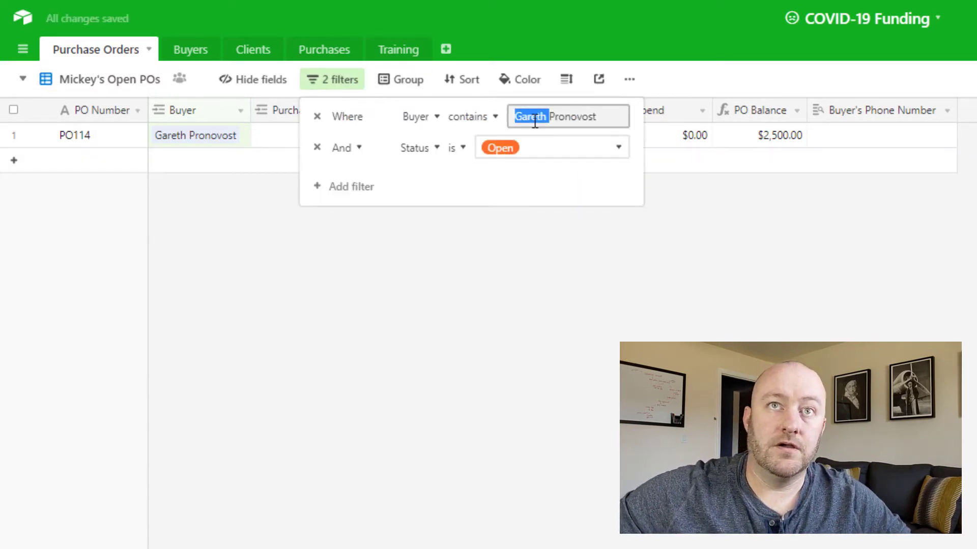
pyautogui.hotkey('ctrl', 'a')
pyautogui.write('Micke')
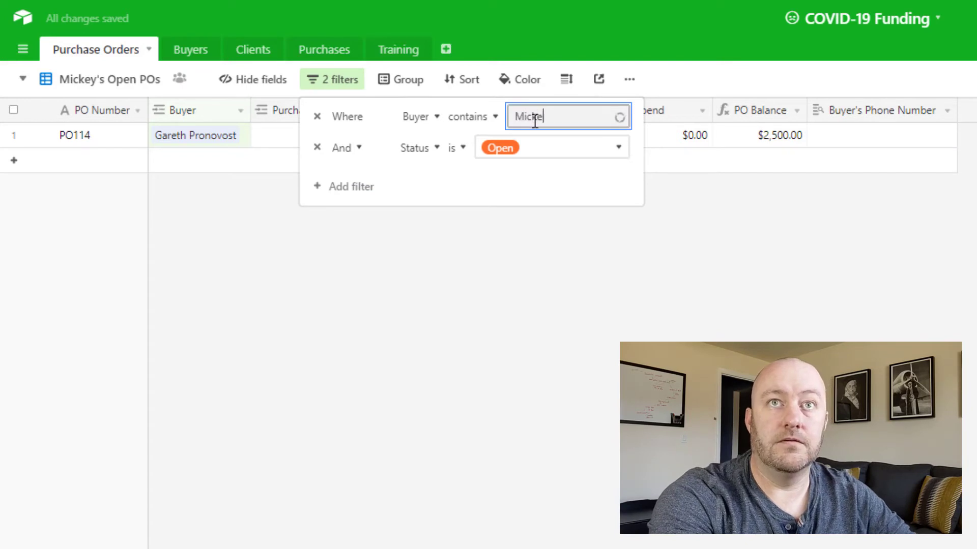
pyautogui.write('y')
pyautogui.click(284, 272)
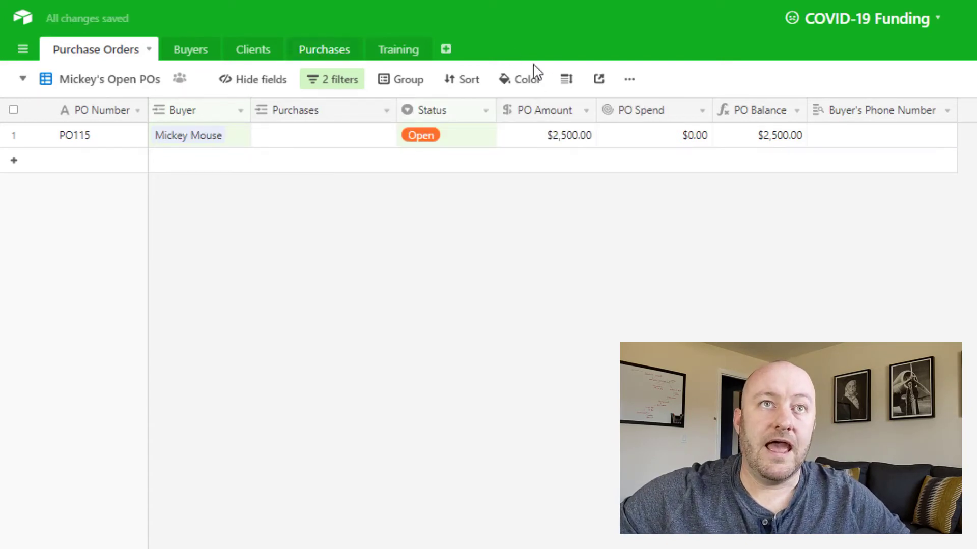
# Step: Duplicate the Mickey's Open POs view and name the copy Minnie's Open POs
pyautogui.click(630, 79)
pyautogui.click(688, 160)
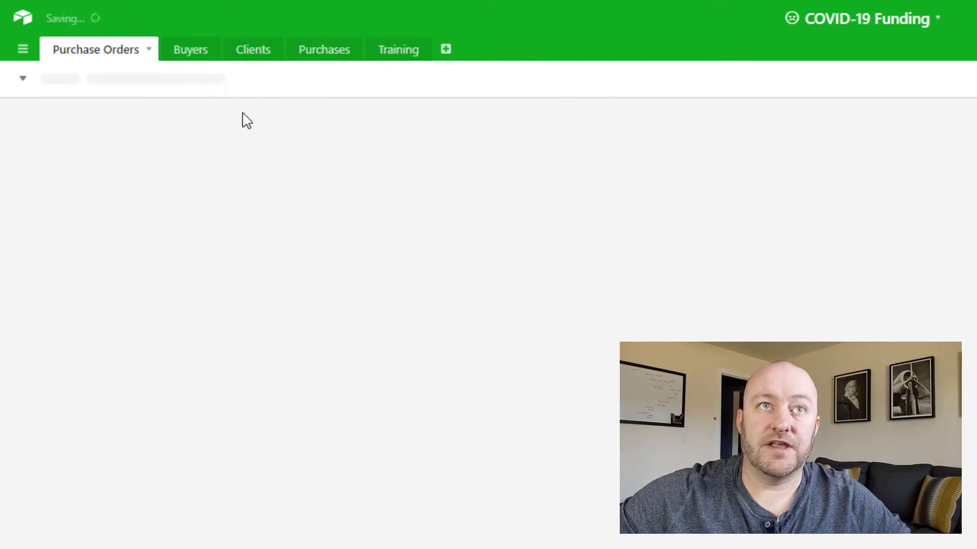
pyautogui.write('Min')
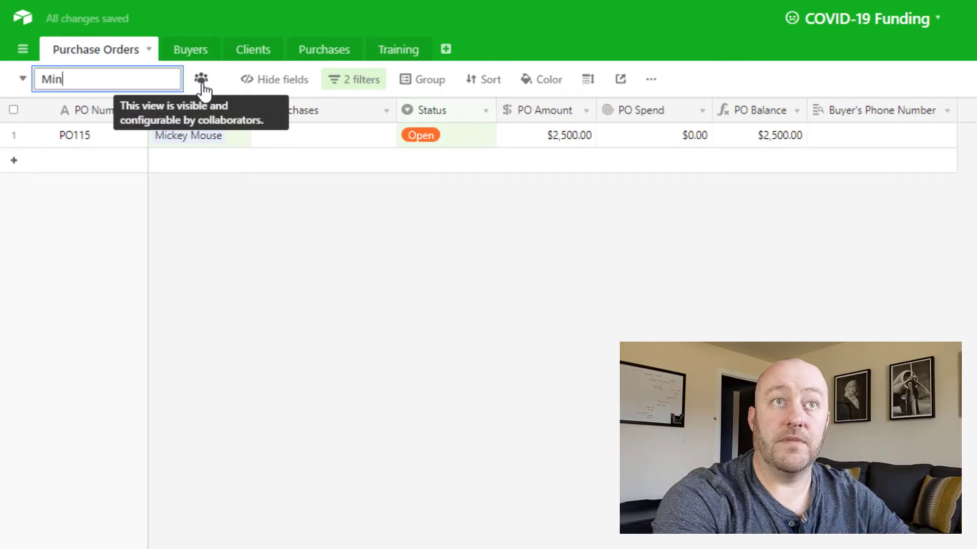
pyautogui.write("nie's Open PO")
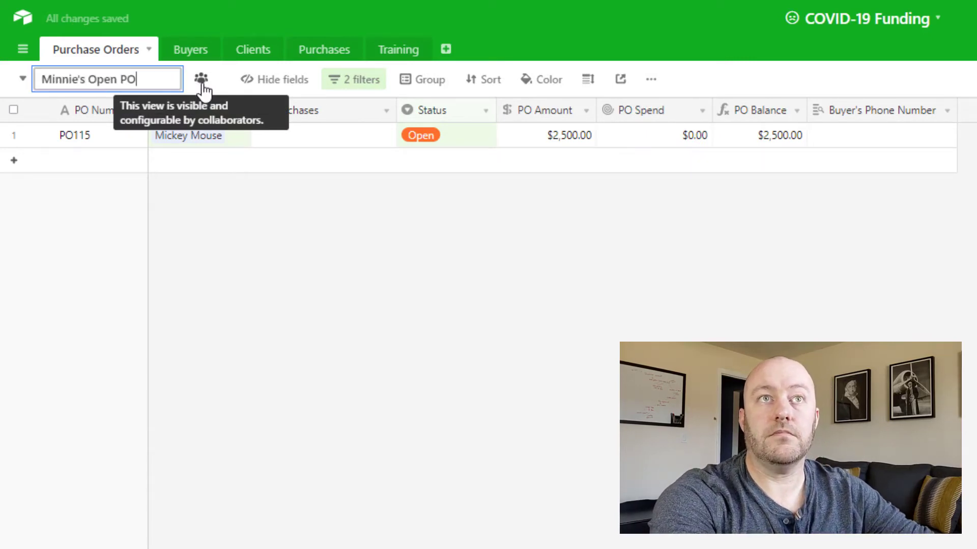
pyautogui.write('s')
pyautogui.press('Return')
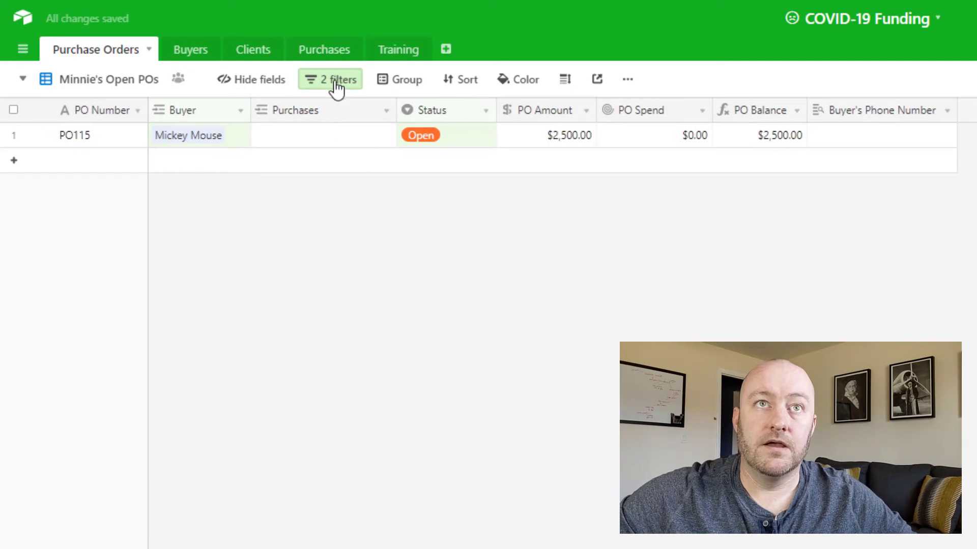
# Step: Set the buyer filter of the Minnie's Open POs view to contain Minnie
pyautogui.click(336, 84)
pyautogui.doubleClick(527, 118)
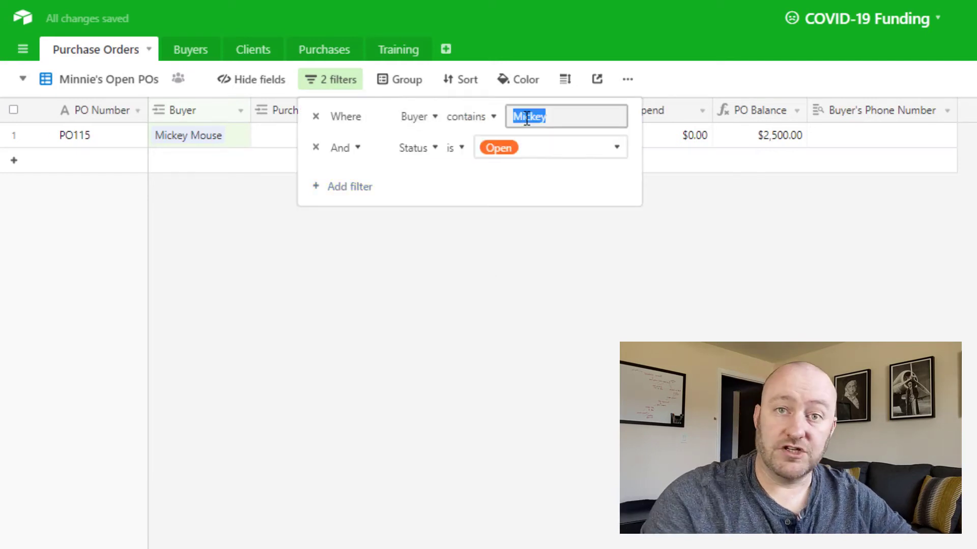
pyautogui.write('M')
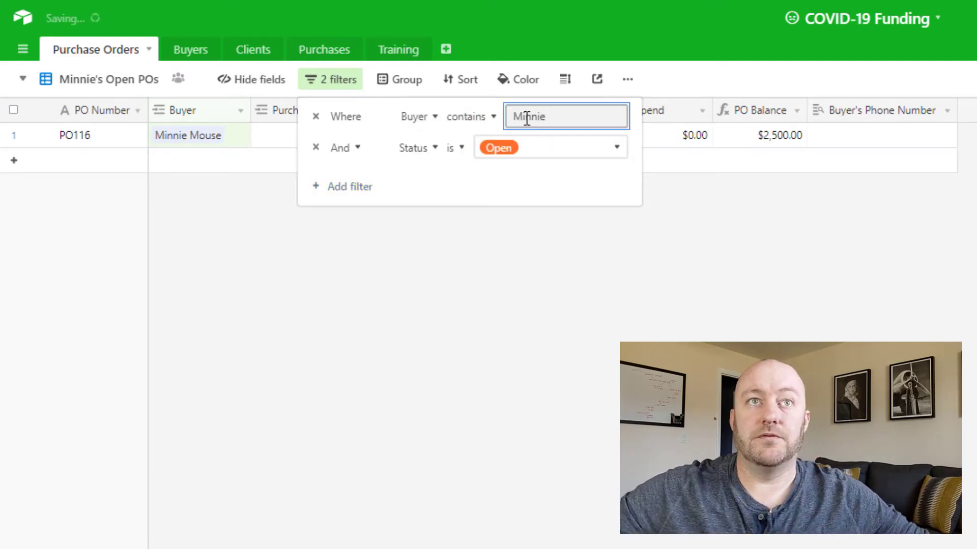
pyautogui.click(557, 375)
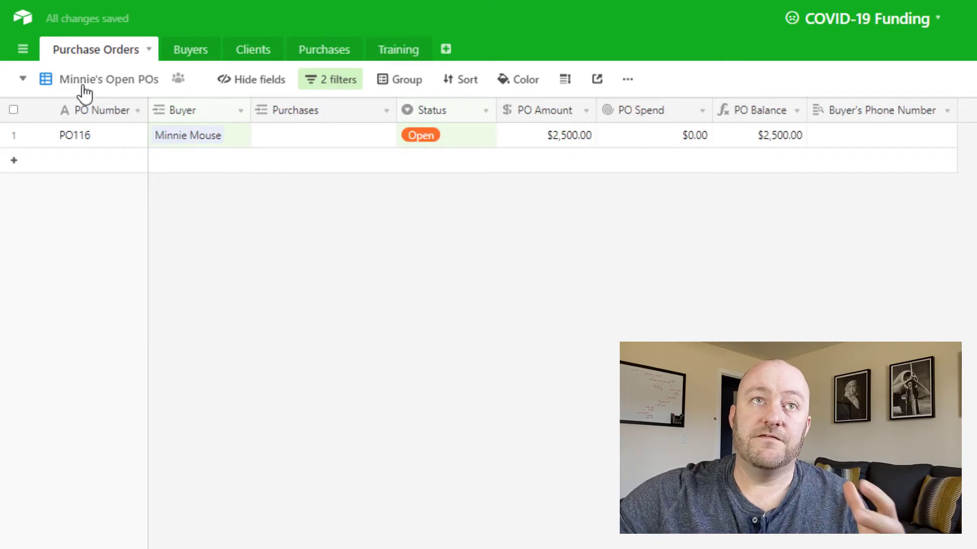
# Step: Open the first buyer's form in the Purchases table and examine its Purchase Order field's record selection settings
pyautogui.click(325, 53)
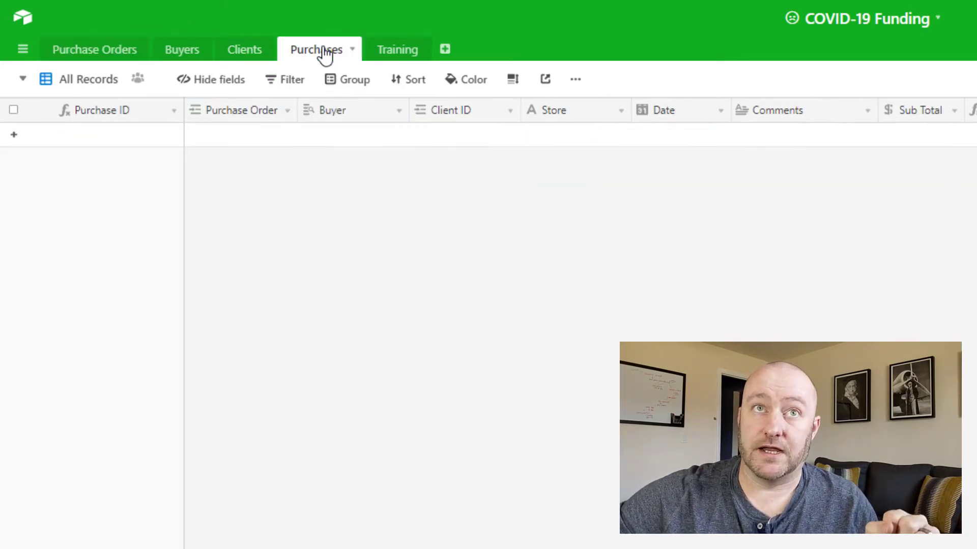
pyautogui.click(101, 81)
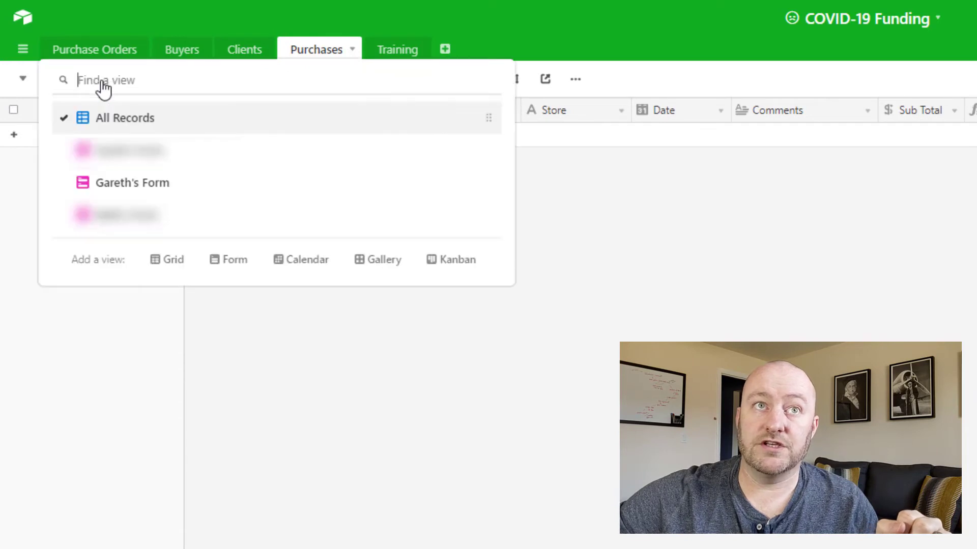
pyautogui.click(136, 193)
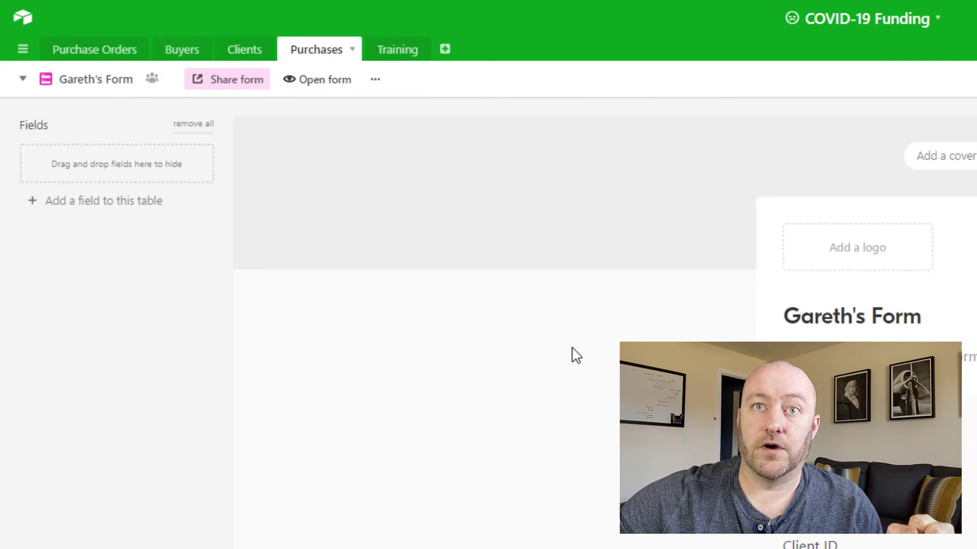
pyautogui.scroll(-3, 573, 350)
pyautogui.scroll(3, 577, 354)
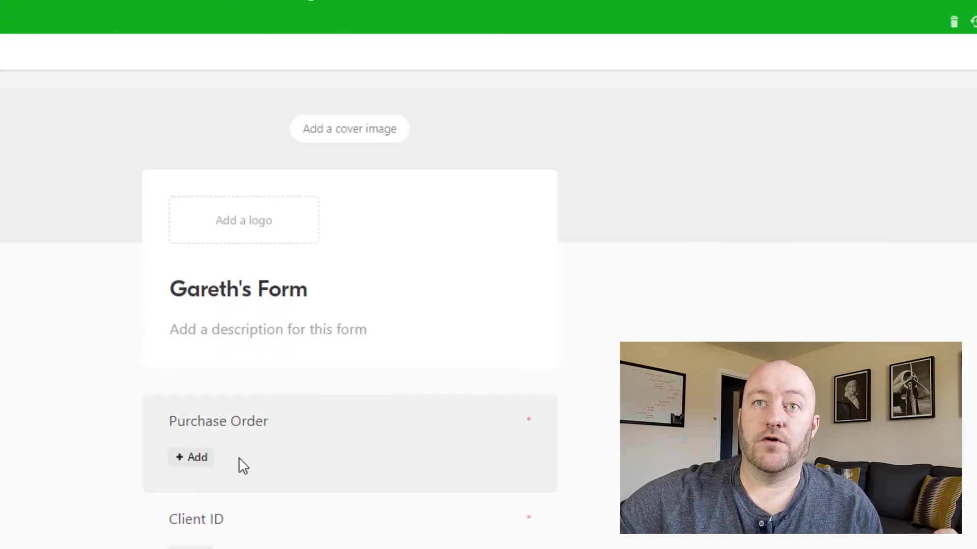
pyautogui.click(248, 438)
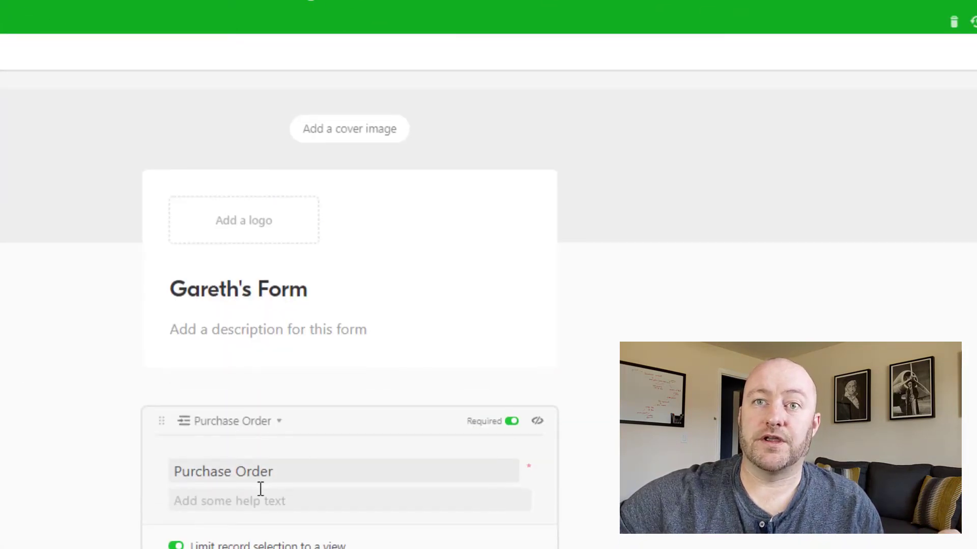
pyautogui.scroll(-3, 260, 489)
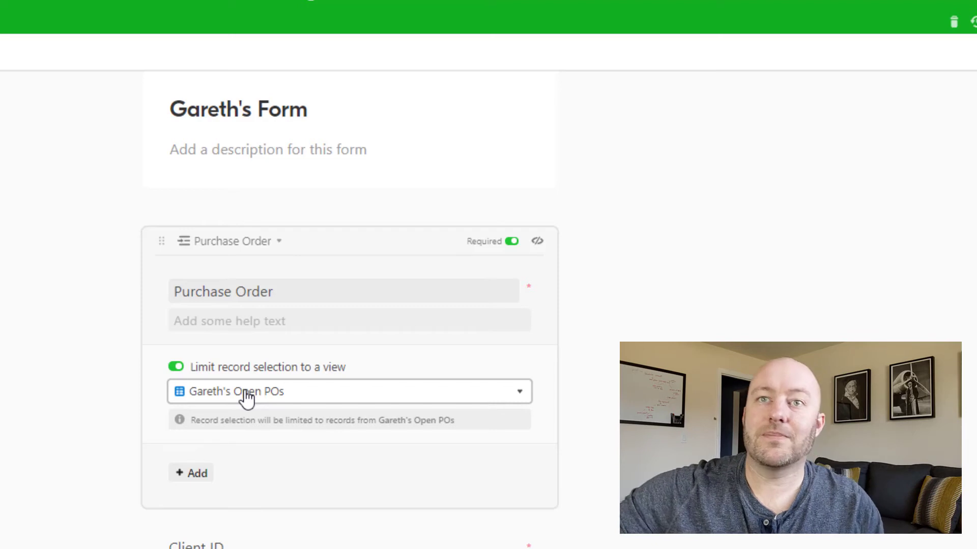
# Step: Copy the first buyer's form share link and paste it into that buyer's Purchase Form Link in the Buyers table
pyautogui.click(233, 87)
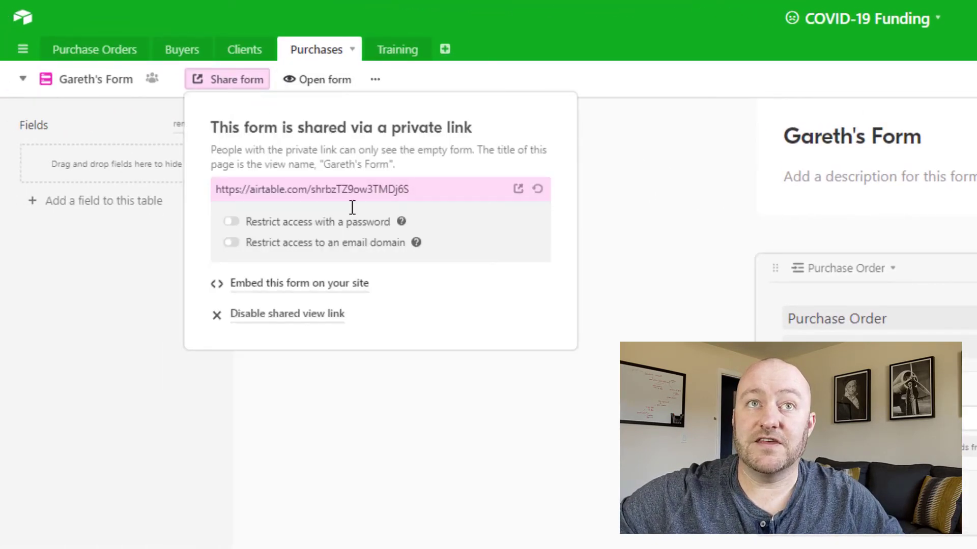
pyautogui.click(352, 207)
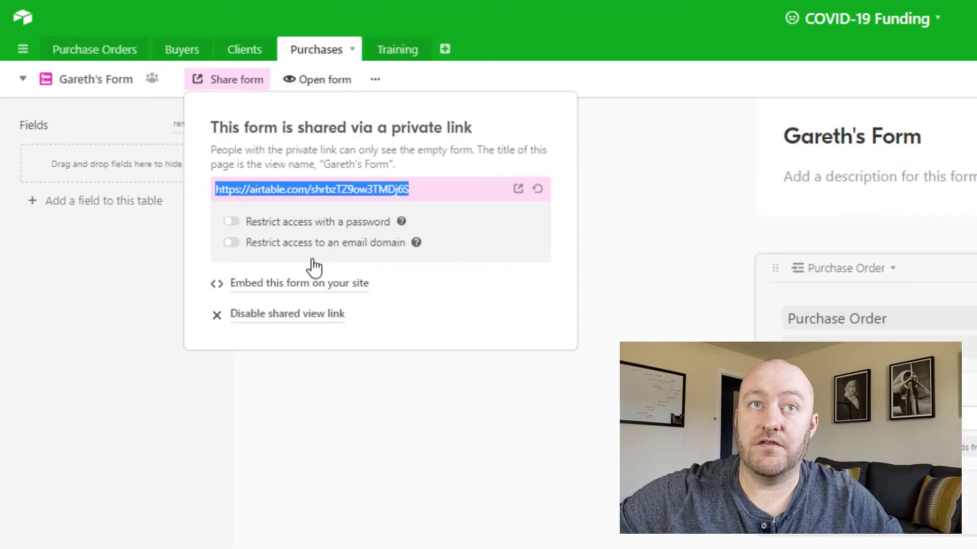
pyautogui.click(504, 521)
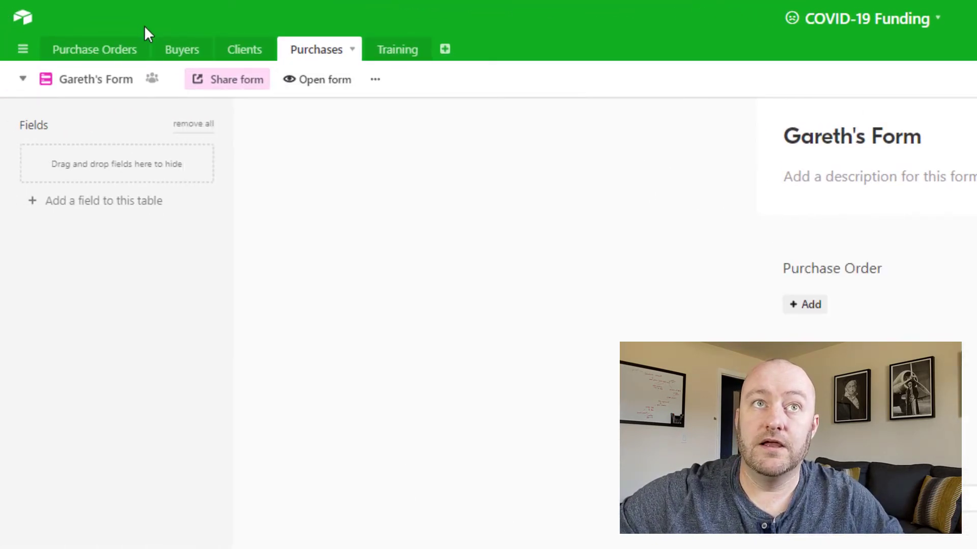
pyautogui.click(182, 51)
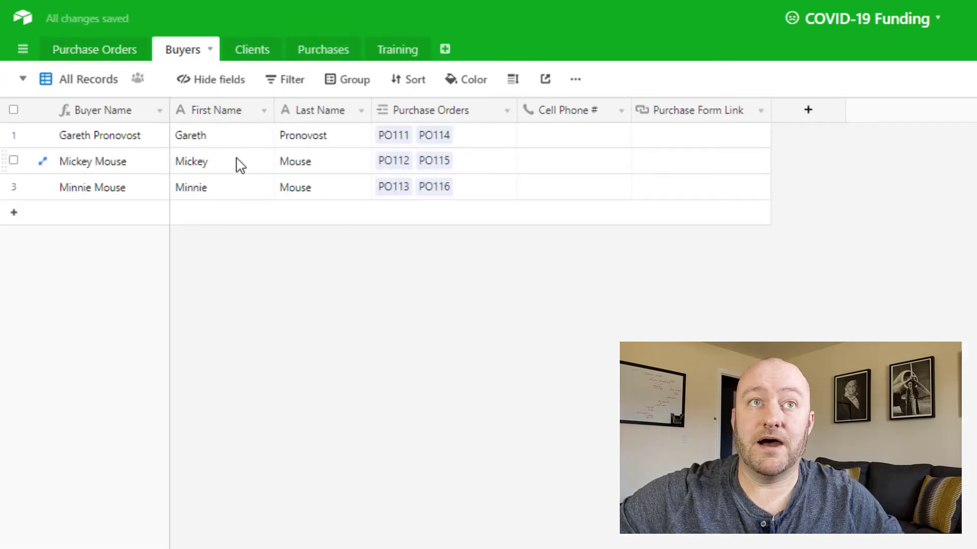
pyautogui.click(679, 142)
pyautogui.hotkey('ctrl', 'v')
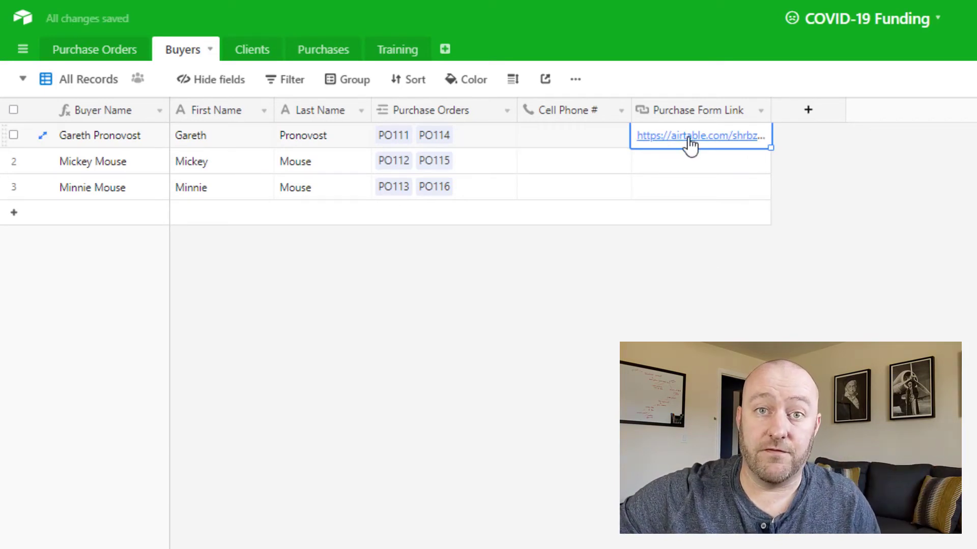
pyautogui.click(825, 273)
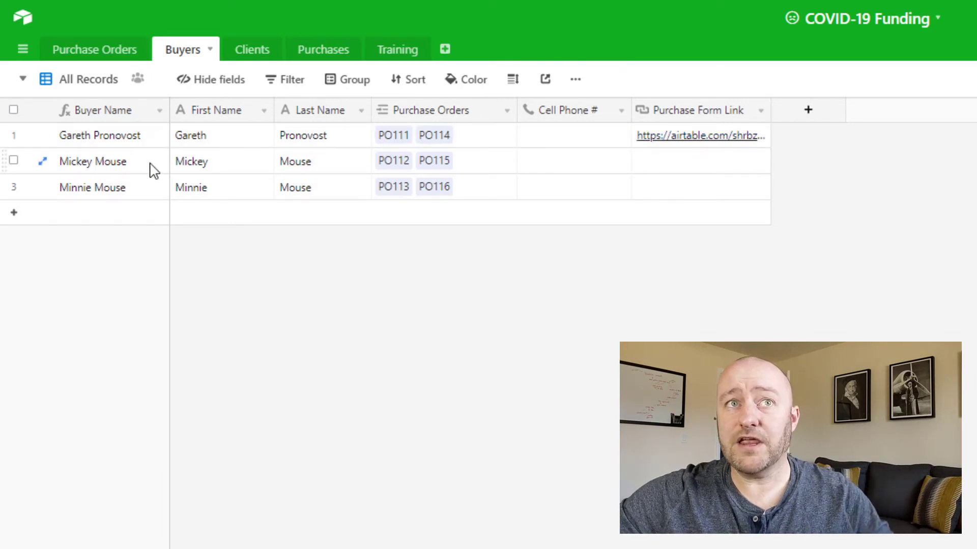
# Step: Duplicate the first buyer's form in the Purchases table and title the copy Mickey's Form
pyautogui.click(323, 57)
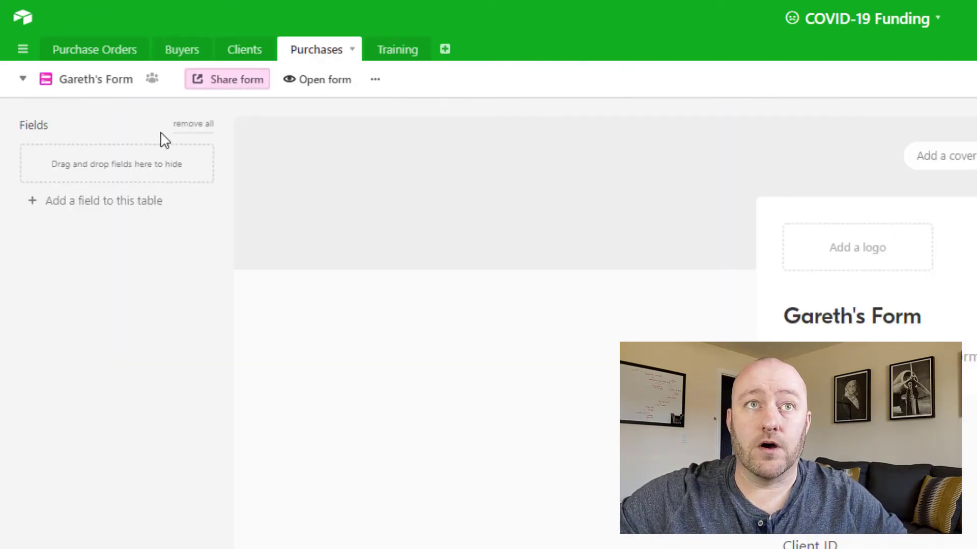
pyautogui.click(375, 80)
pyautogui.click(439, 161)
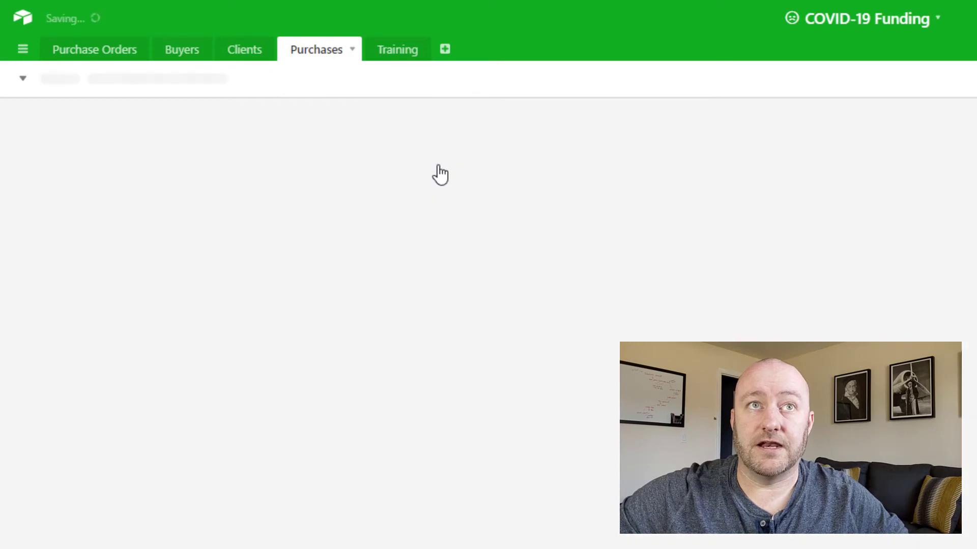
pyautogui.write('Mick')
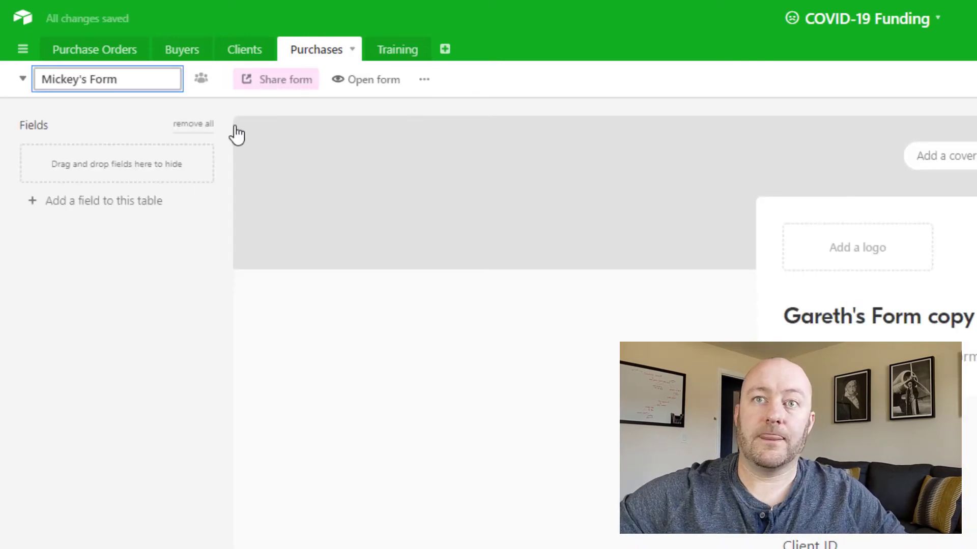
pyautogui.click(799, 320)
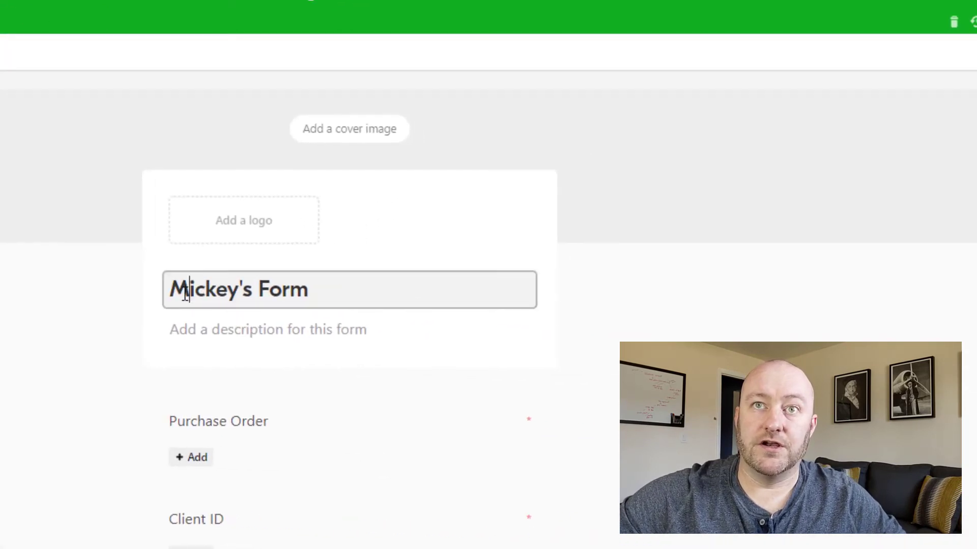
# Step: Limit the Purchase Order field's record selection in Mickey's Form to the Mickey's Open POs view
pyautogui.click(235, 431)
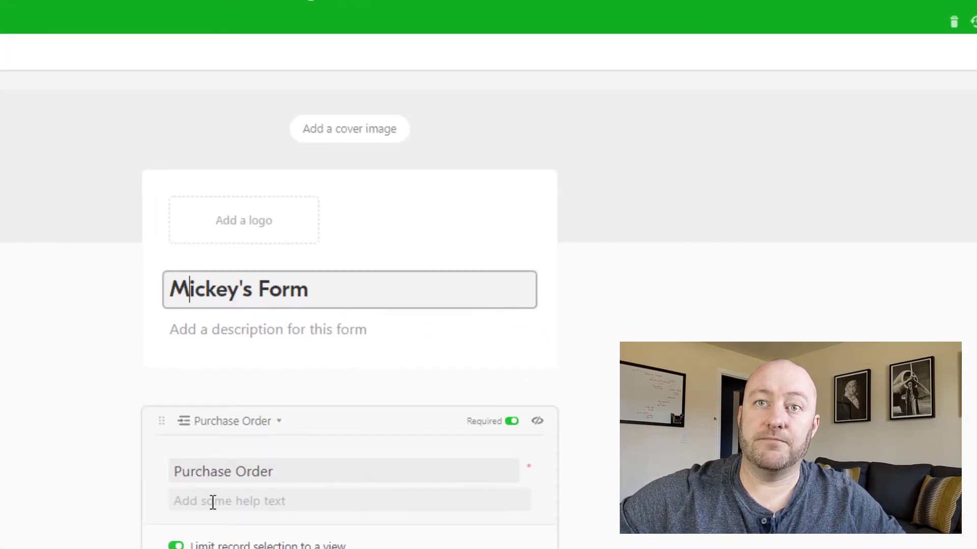
pyautogui.scroll(-2, 212, 502)
pyautogui.click(257, 491)
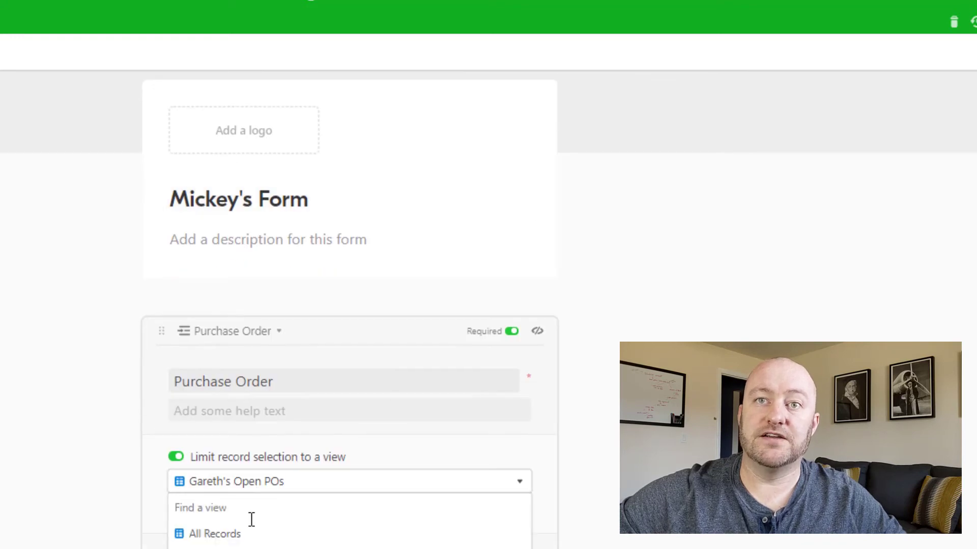
pyautogui.click(237, 548)
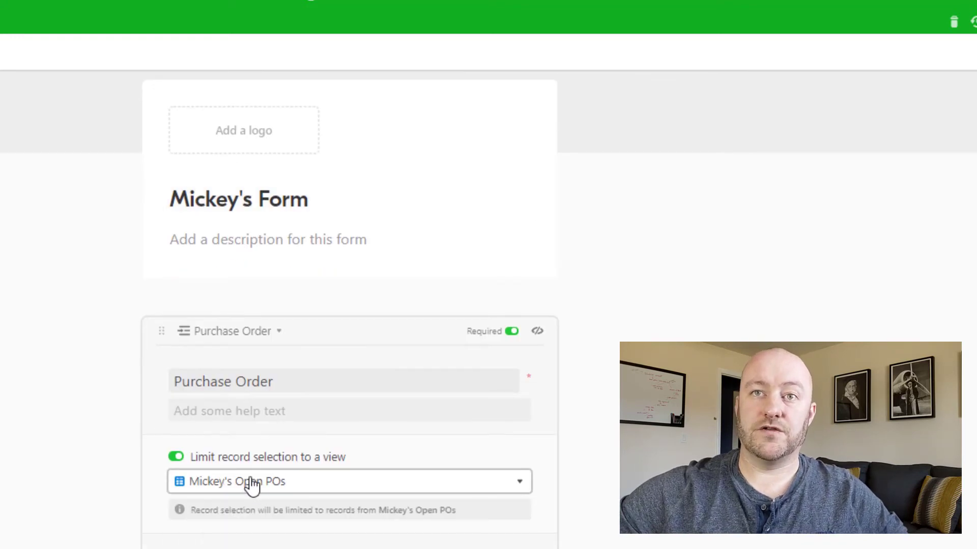
pyautogui.click(19, 413)
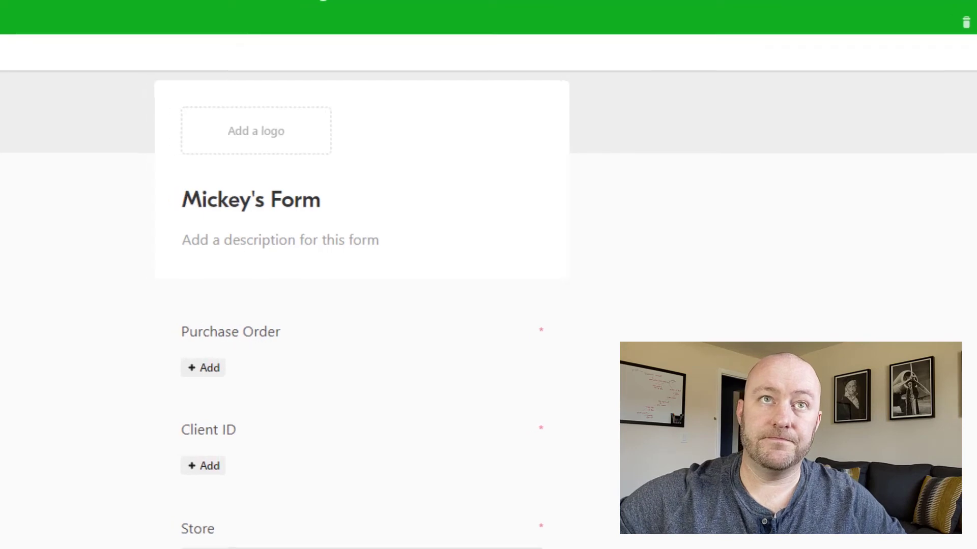
# Step: Copy the share link of Mickey's Form and paste it into Mickey Mouse's Purchase Form Link in the Buyers table
pyautogui.click(76, 82)
pyautogui.click(379, 196)
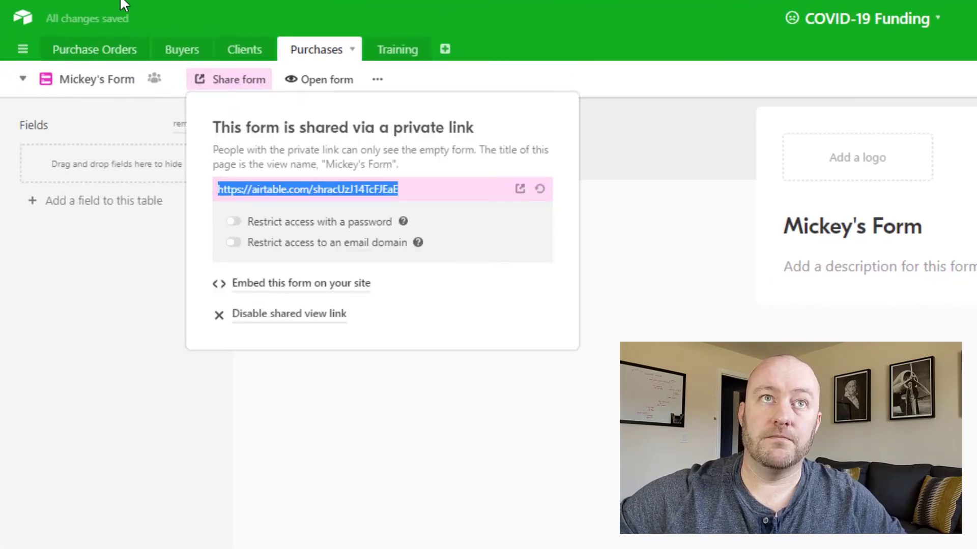
pyautogui.click(177, 59)
pyautogui.click(670, 166)
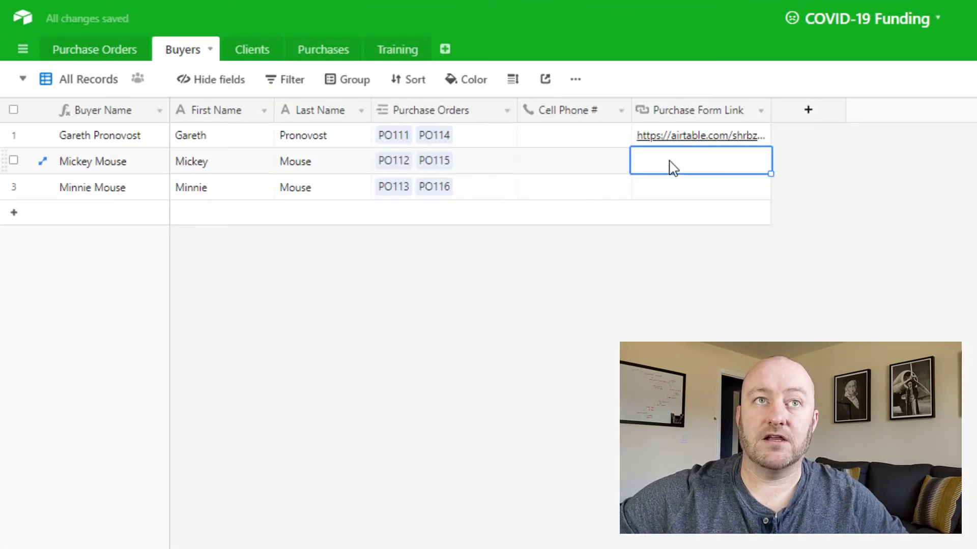
pyautogui.hotkey('ctrl', 'v')
pyautogui.press('Escape')
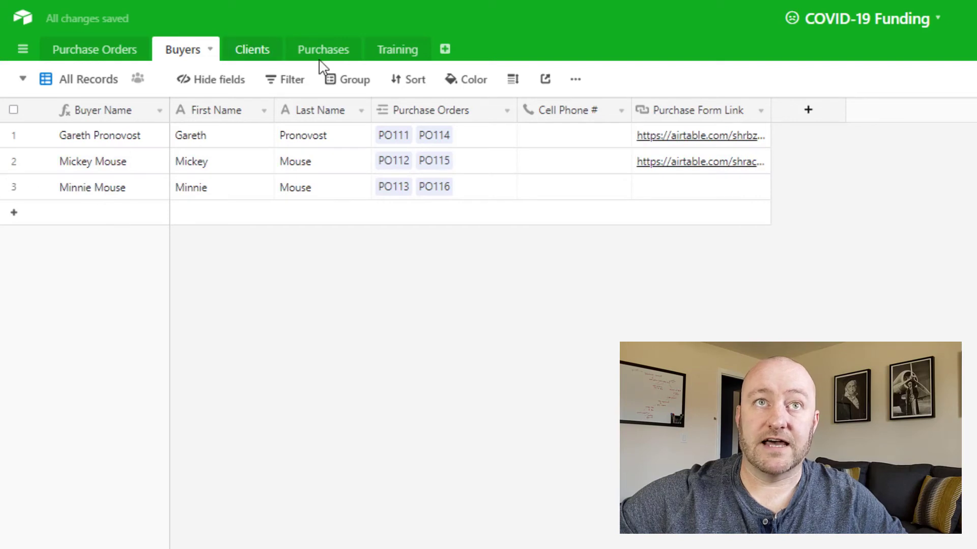
# Step: Duplicate Mickey's Form in the Purchases table and name the copy Minnie's Form
pyautogui.click(331, 57)
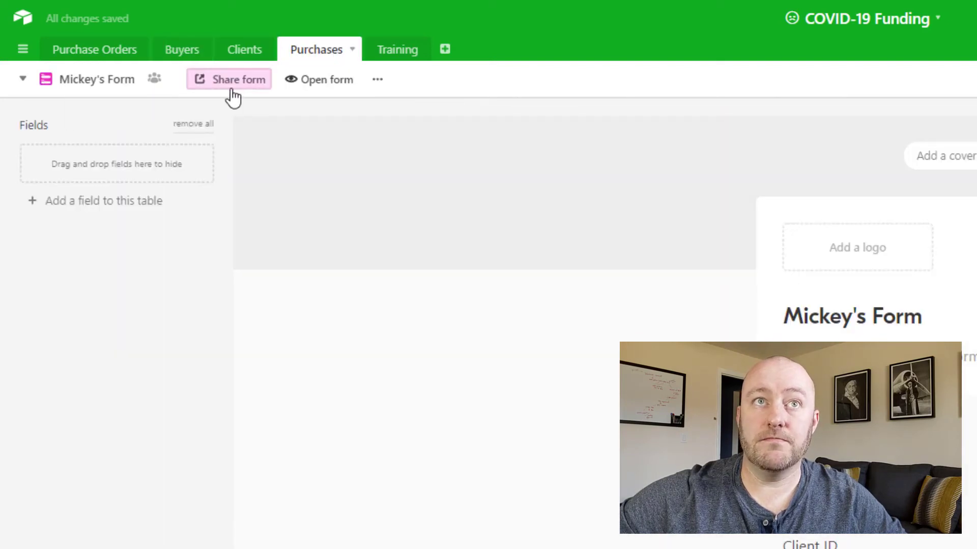
pyautogui.click(379, 82)
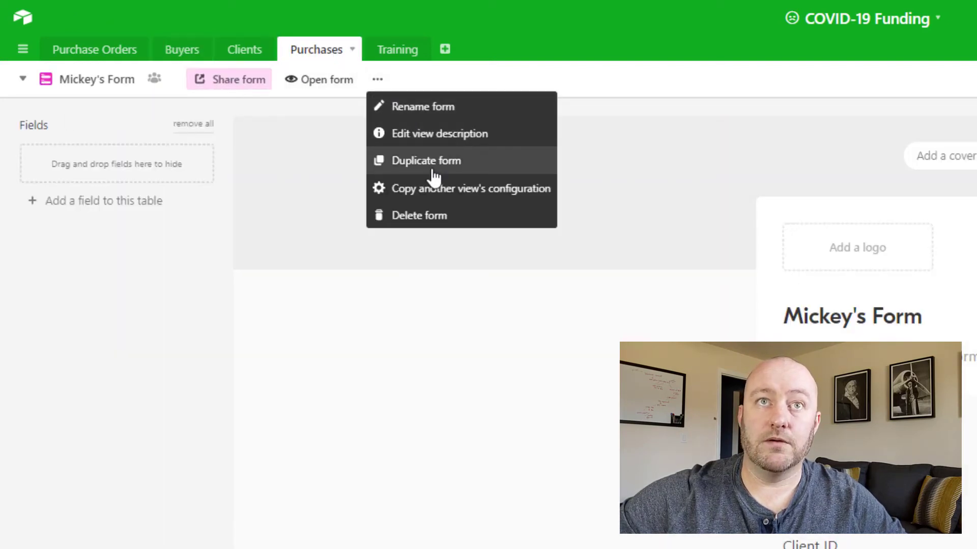
pyautogui.click(433, 162)
pyautogui.write("Minnie's Form")
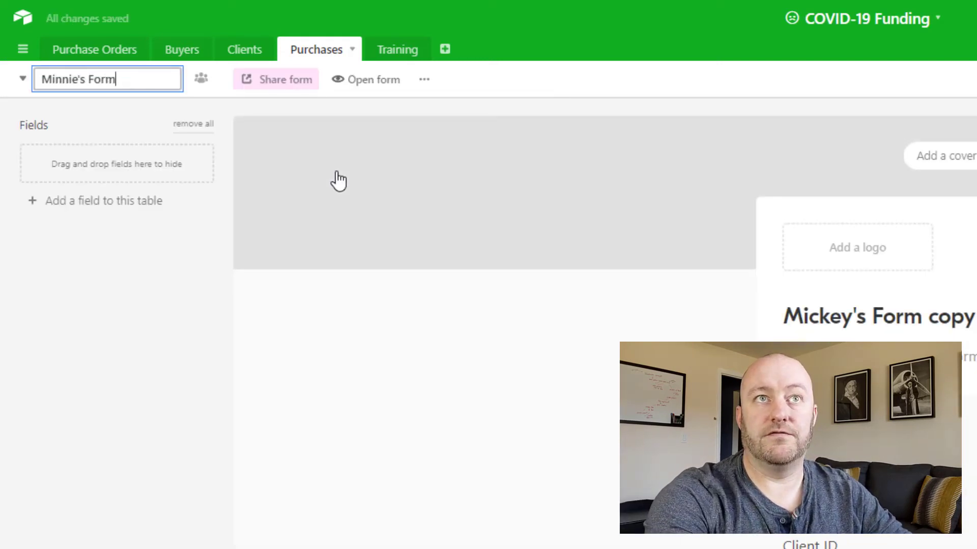
# Step: Limit the Purchase Order field's record selection in Minnie's Form to the Minnie's Open POs view
pyautogui.click(489, 449)
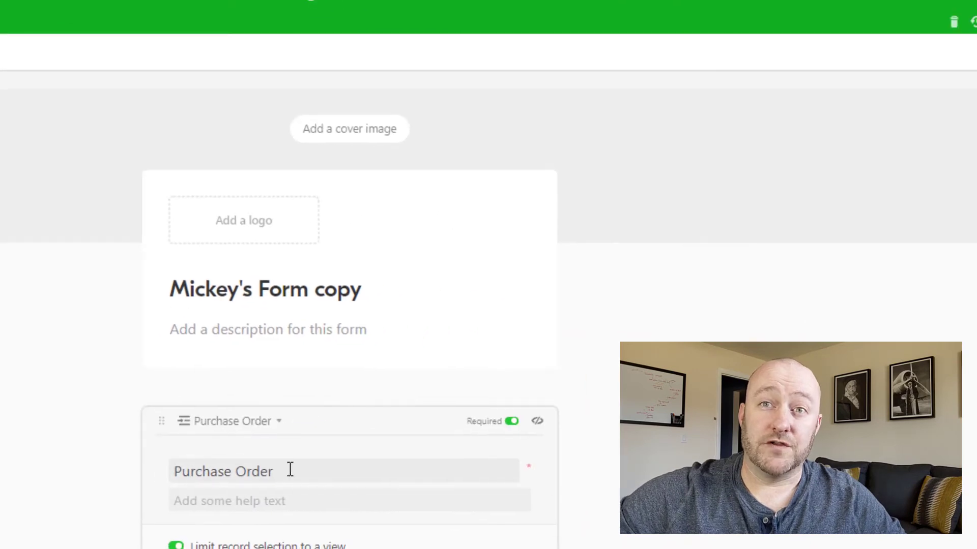
pyautogui.press('Return')
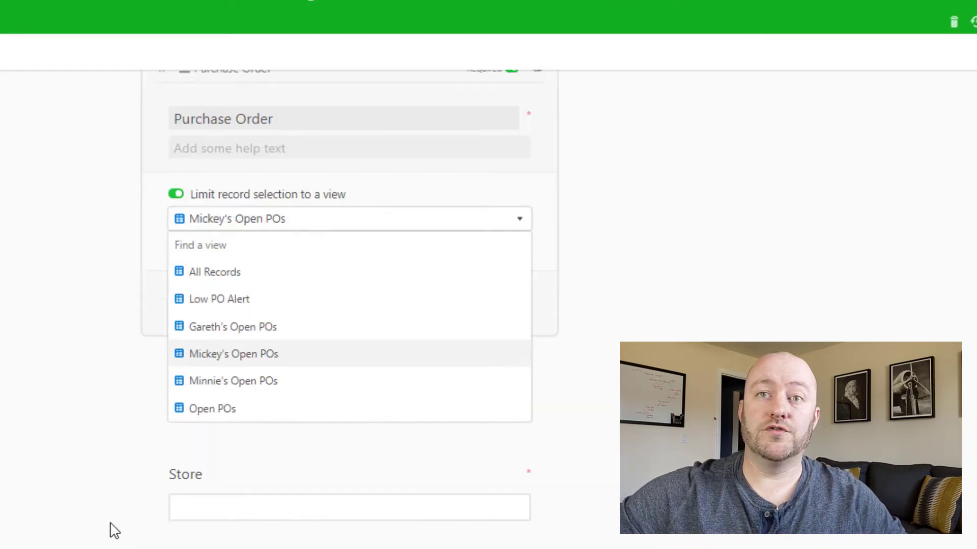
pyautogui.click(236, 381)
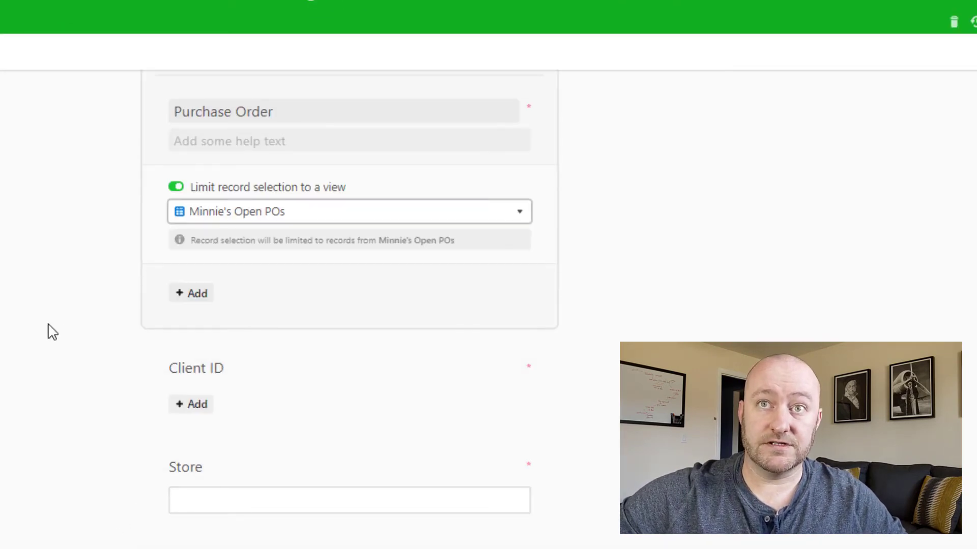
# Step: Copy the share link of Minnie's Form and paste it into Minnie Mouse's Purchase Form Link in the Buyers table
pyautogui.scroll(-4, 43, 329)
pyautogui.click(224, 79)
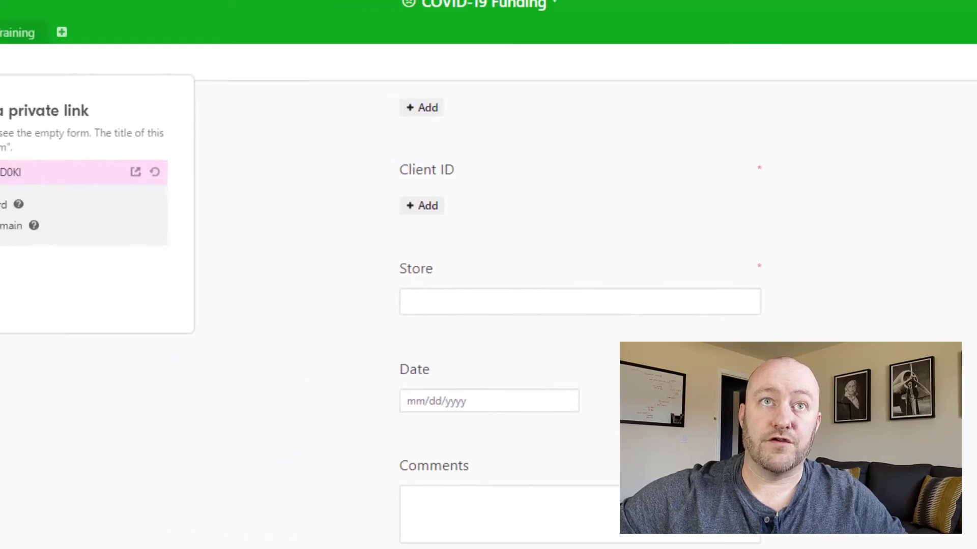
pyautogui.click(327, 192)
pyautogui.click(114, 49)
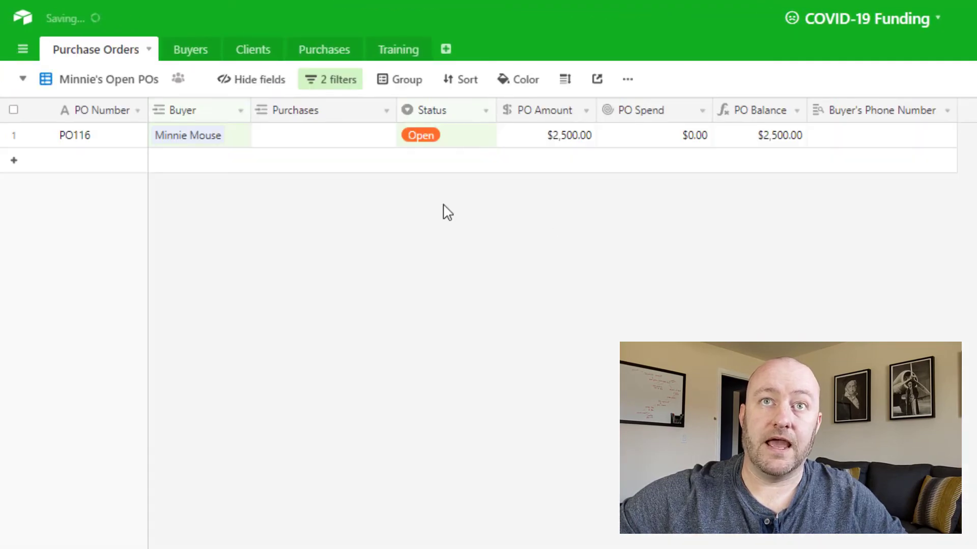
pyautogui.click(197, 56)
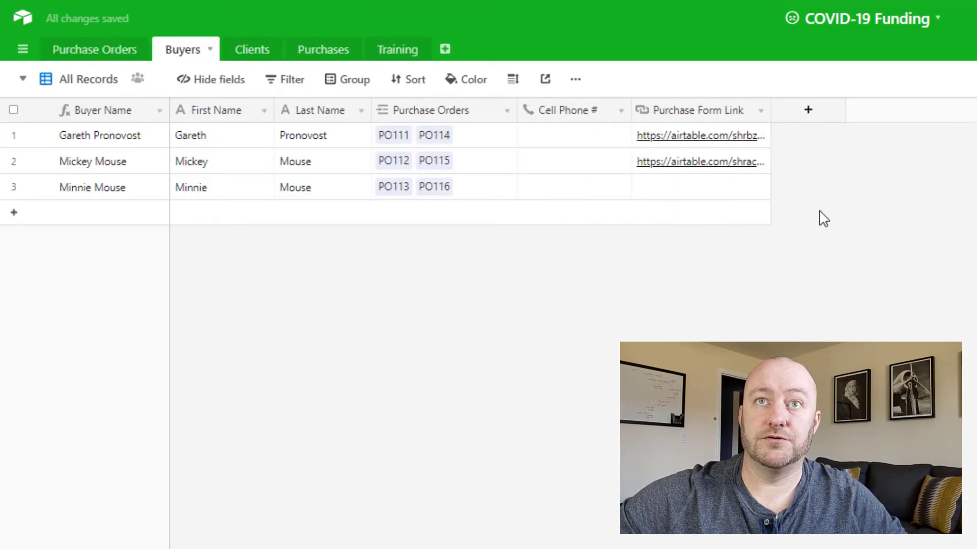
pyautogui.click(704, 192)
pyautogui.hotkey('ctrl', 'v')
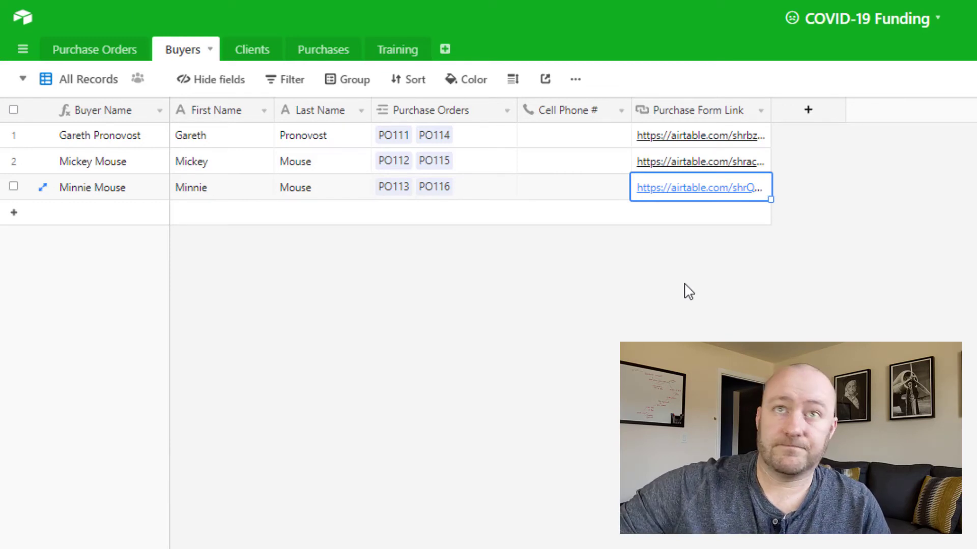
# Step: Open the first buyer's purchase form from its stored link and check which purchase orders it offers for selection
pyautogui.click(719, 145)
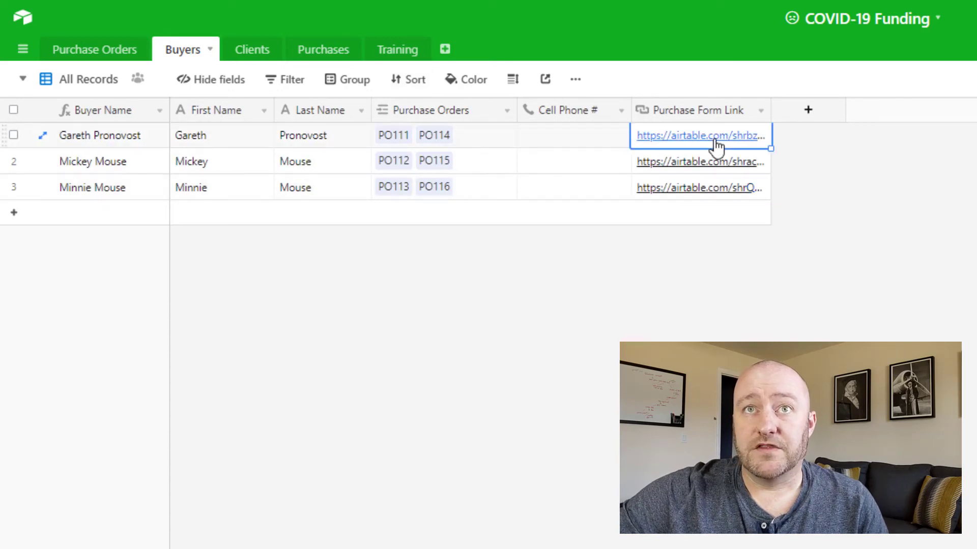
pyautogui.click(708, 138)
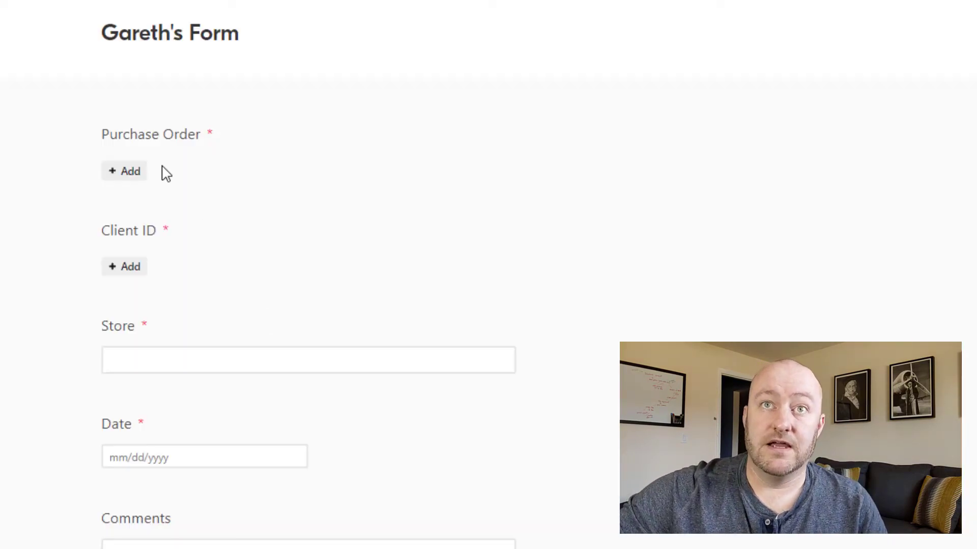
pyautogui.click(126, 176)
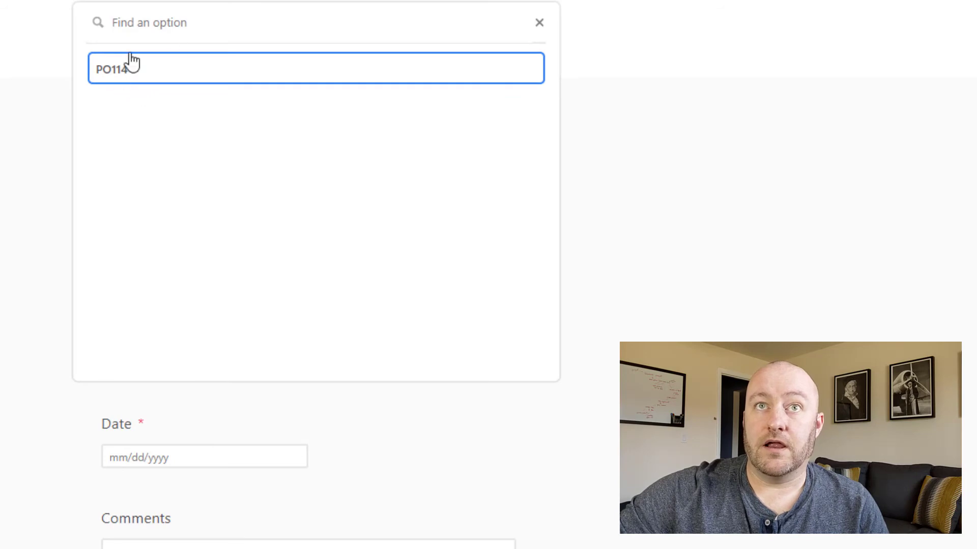
pyautogui.press('Escape')
pyautogui.moveTo(111, 32); pyautogui.dragTo(238, 34)
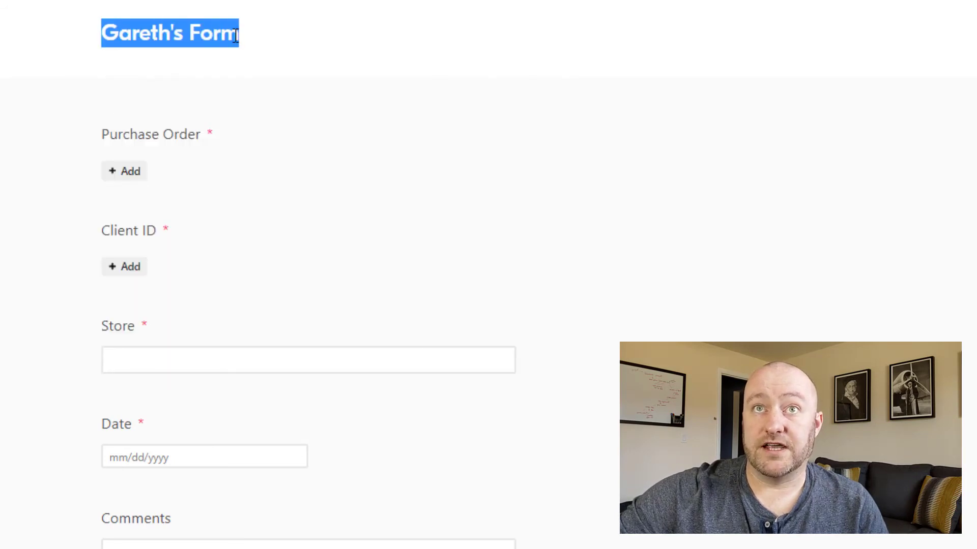
pyautogui.click(161, 168)
pyautogui.click(131, 176)
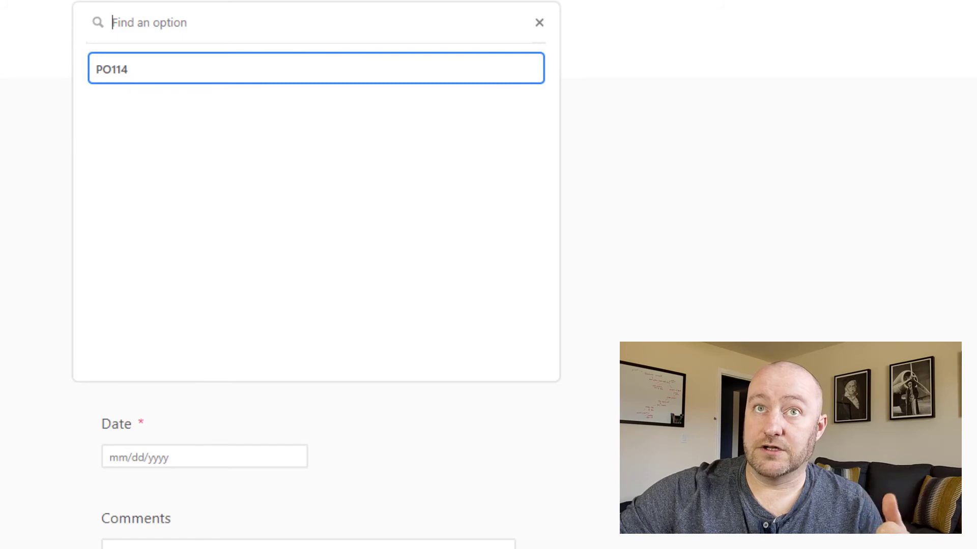
pyautogui.press('Escape')
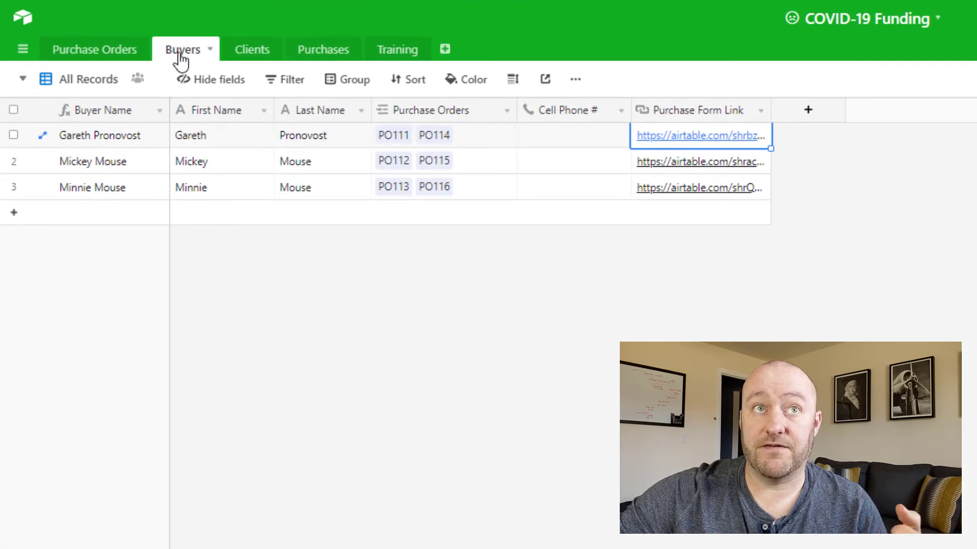
# Step: Review the buyers and statuses of the purchase orders in the All Records view of the Purchase Orders table
pyautogui.click(110, 57)
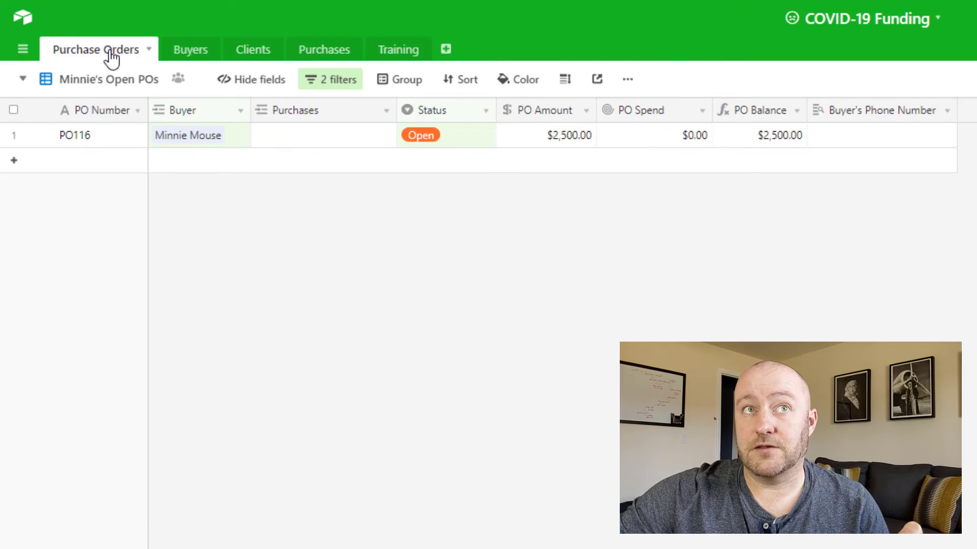
pyautogui.click(97, 80)
pyautogui.click(118, 120)
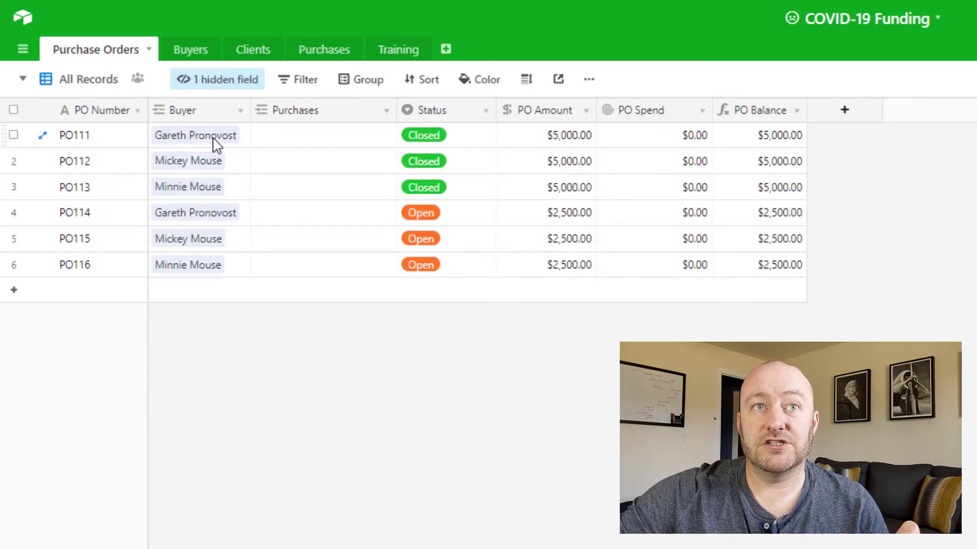
pyautogui.click(85, 143)
pyautogui.click(83, 219)
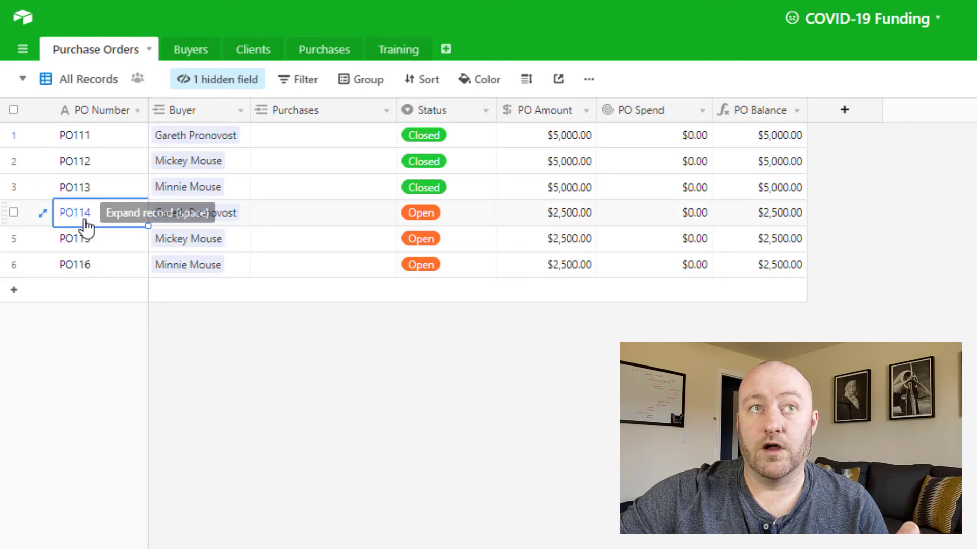
pyautogui.click(433, 221)
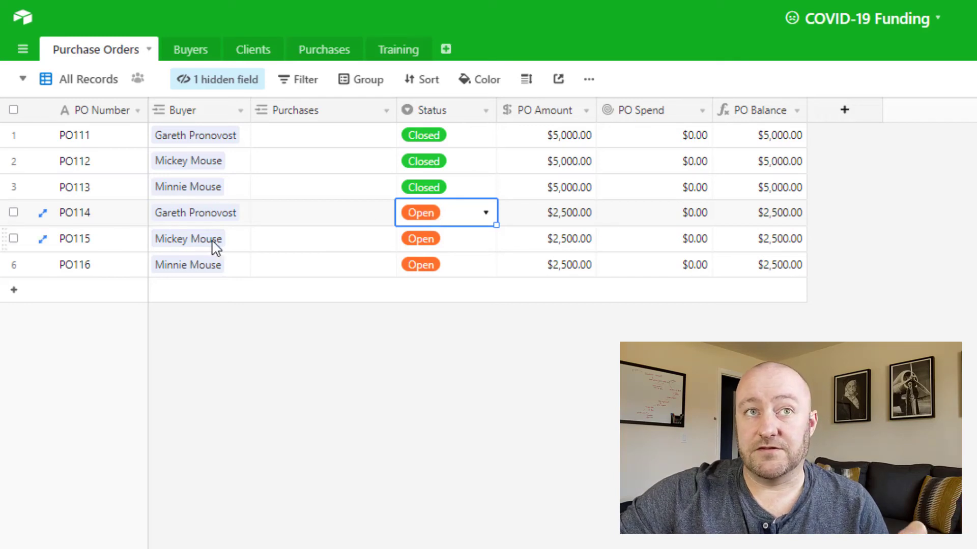
pyautogui.click(89, 249)
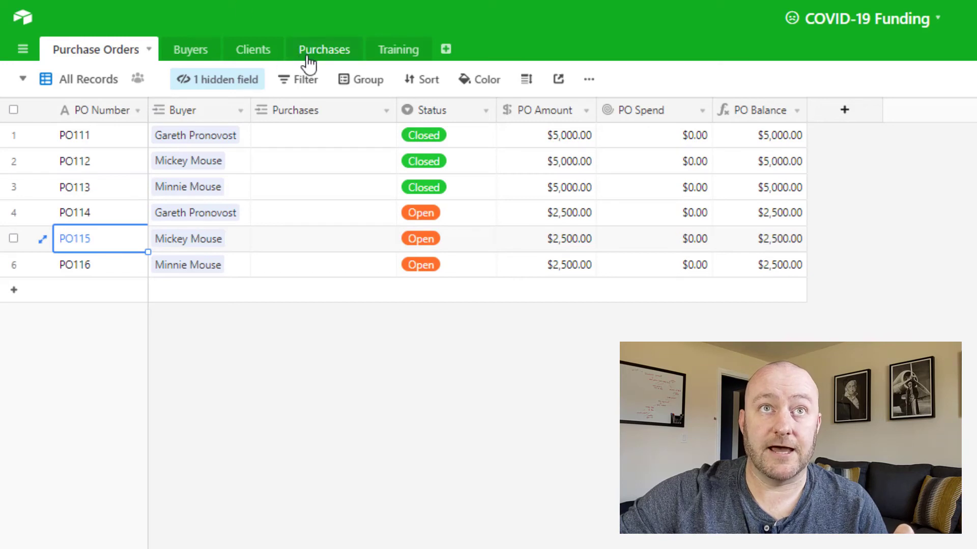
# Step: Open Mickey's Form from its link in the Buyers table and check which purchase orders it offers for selection
pyautogui.click(188, 53)
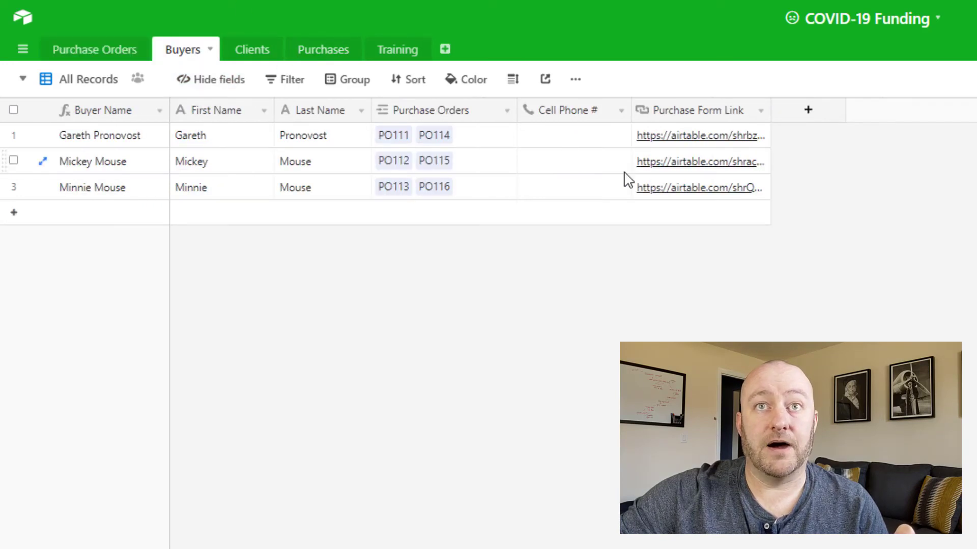
pyautogui.click(665, 163)
pyautogui.click(666, 164)
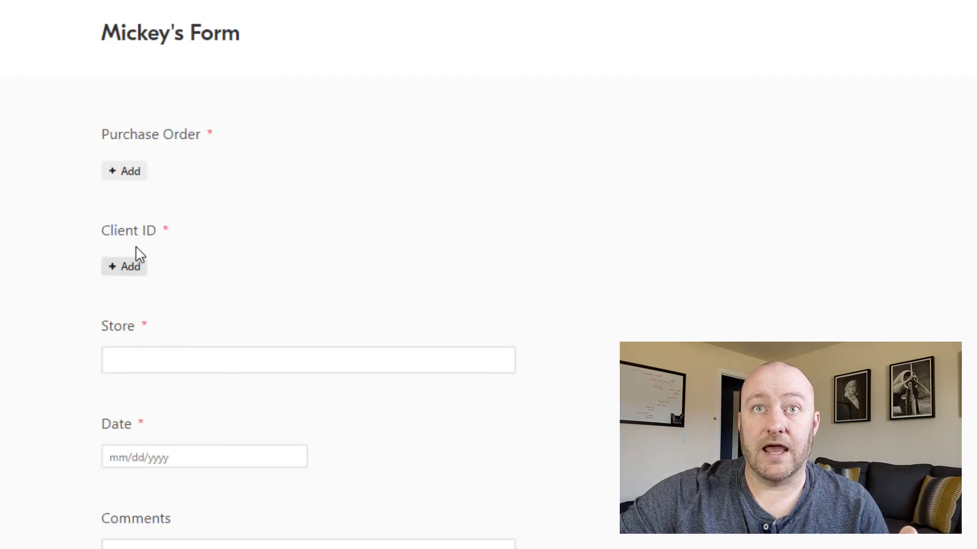
pyautogui.click(127, 173)
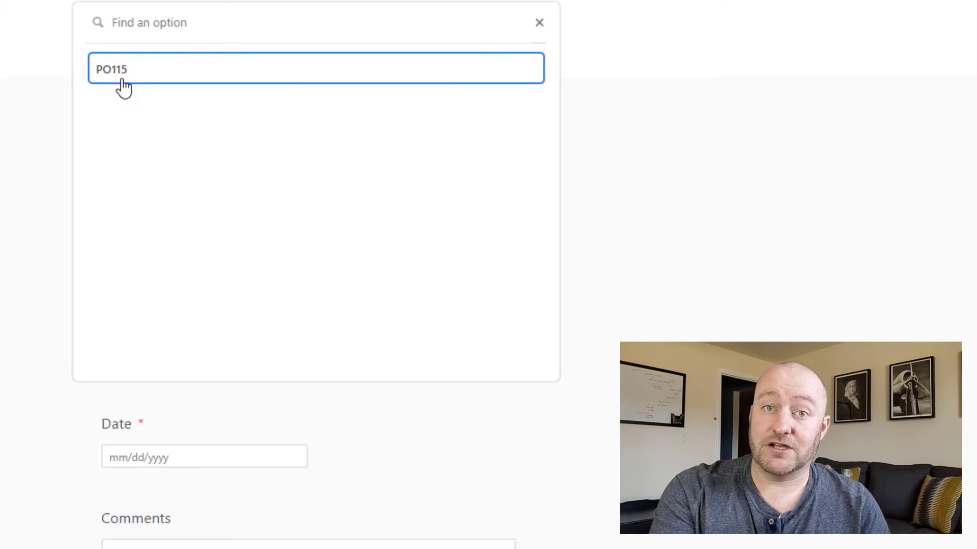
pyautogui.scroll(-5, 123, 89)
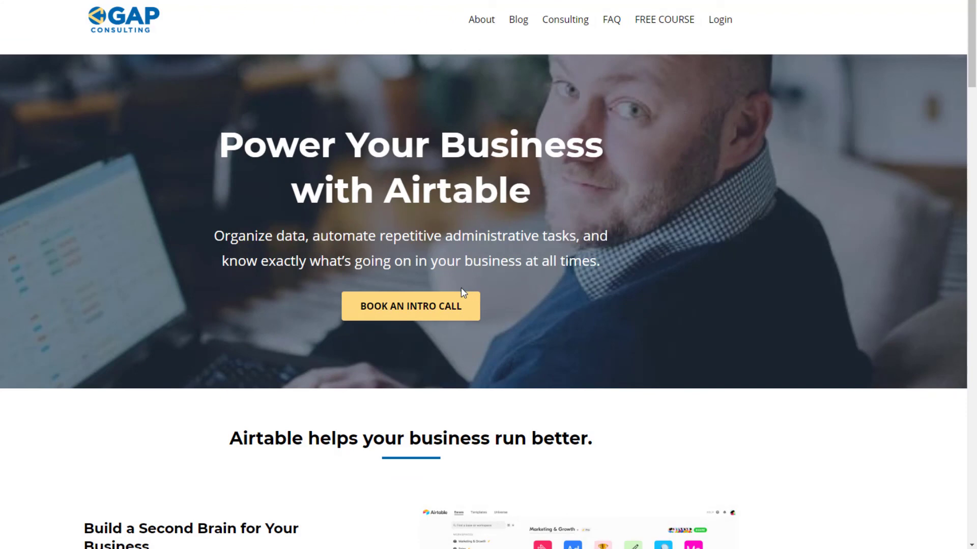
# Step: On the GAP Consulting website, open the blog post "Finding an Airtable Record with a Zapier 'Search Formula'" and view the free course page
pyautogui.click(520, 22)
pyautogui.scroll(-8, 416, 220)
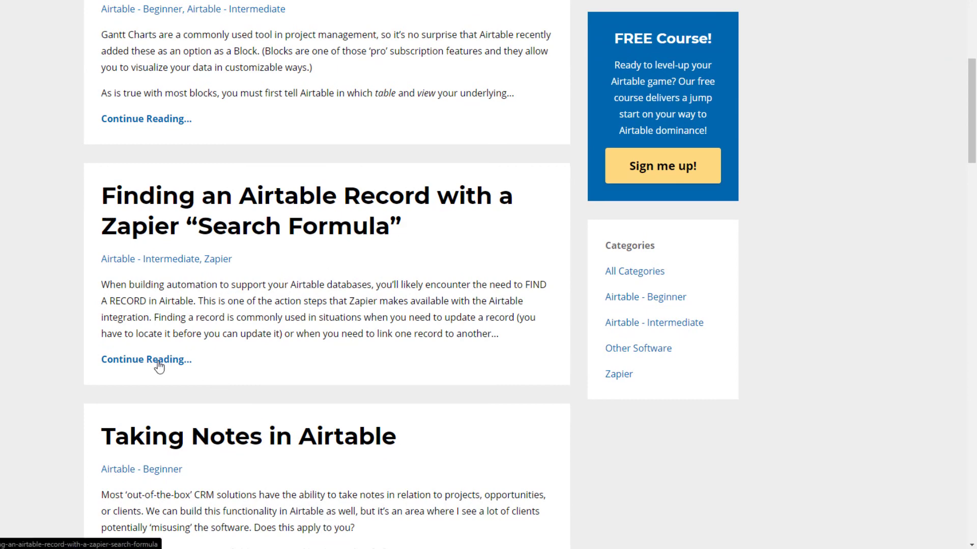
pyautogui.click(159, 366)
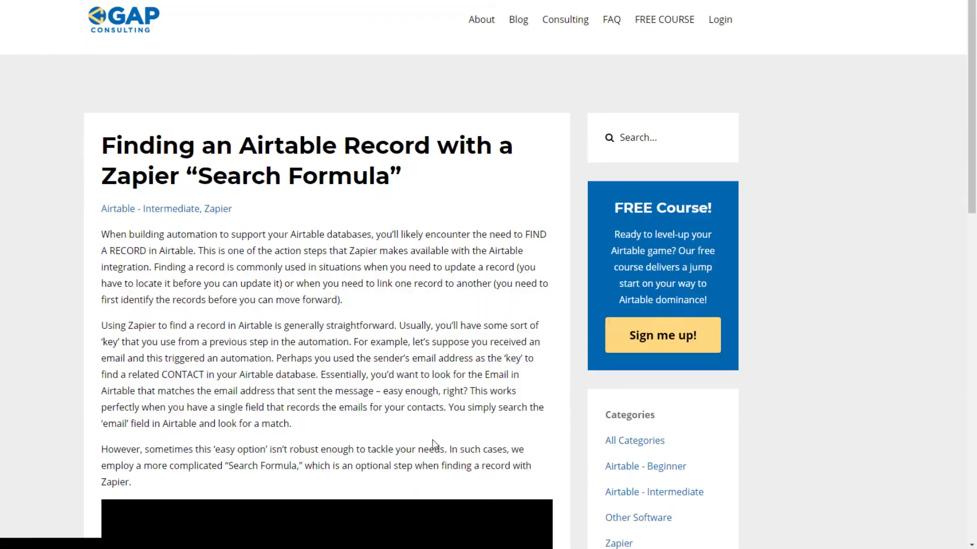
pyautogui.click(665, 24)
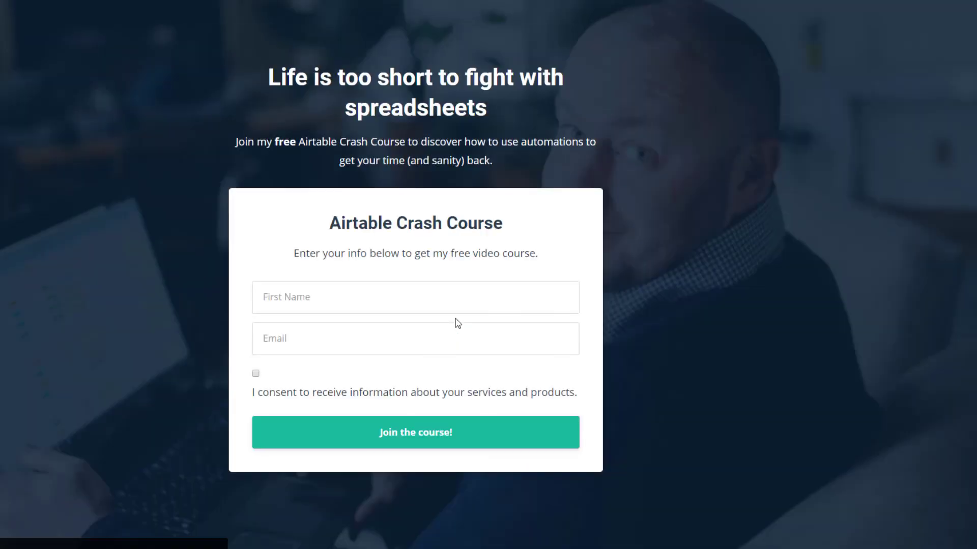
pyautogui.hotkey('alt', 'Left')
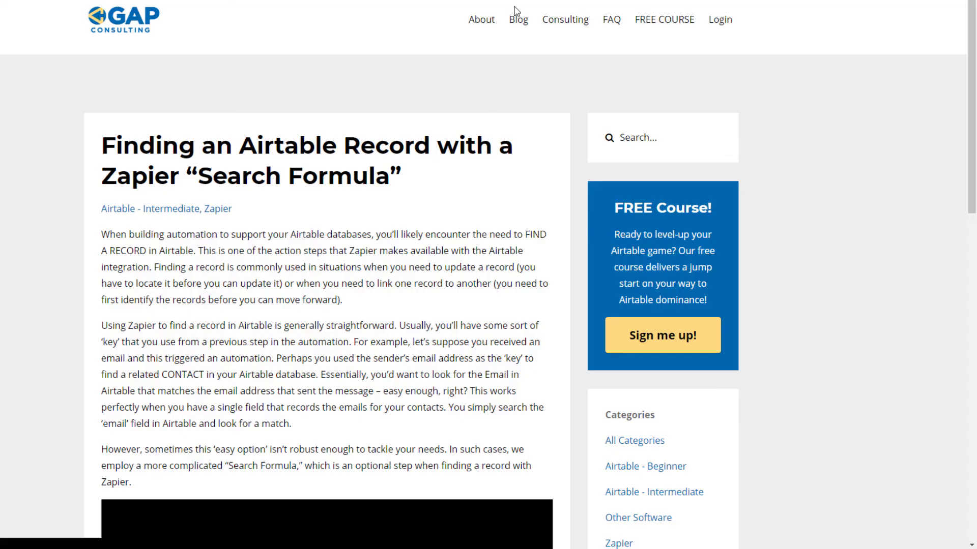
# Step: Open the intro call booking from the consulting page and view the available times for December 5, 2019
pyautogui.click(561, 21)
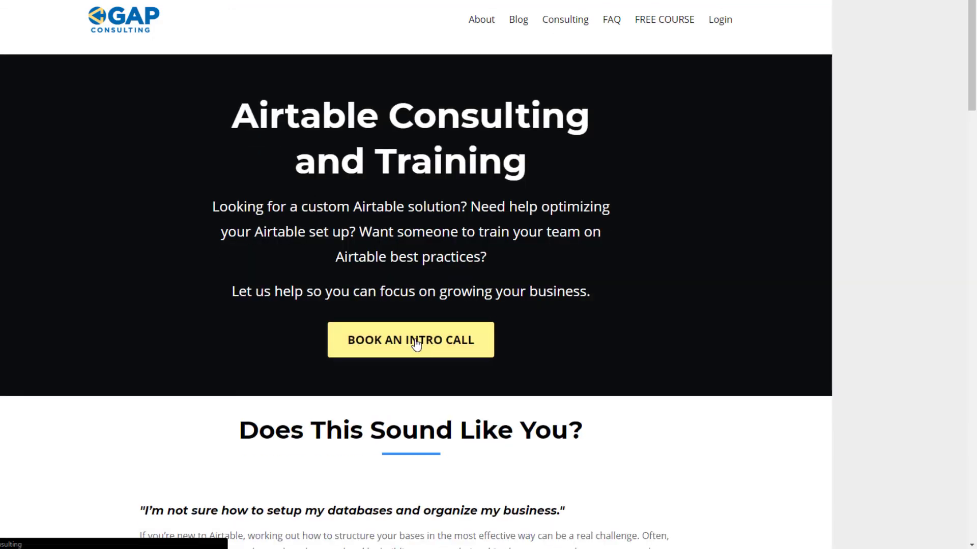
pyautogui.click(415, 341)
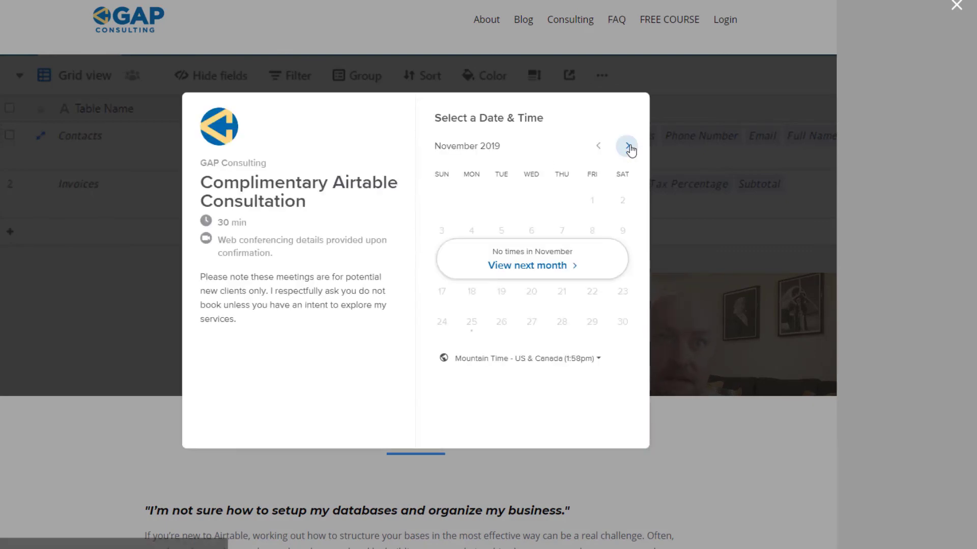
pyautogui.click(628, 146)
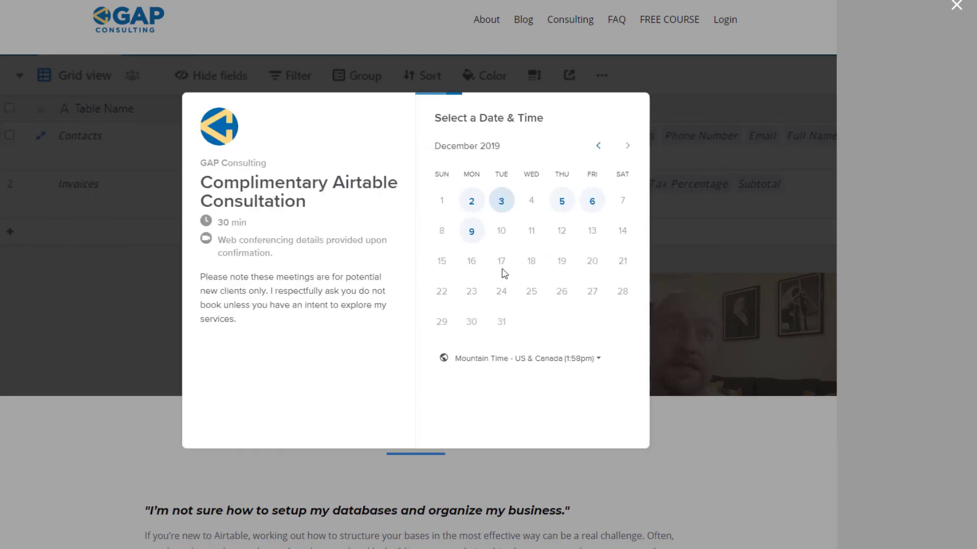
pyautogui.click(561, 204)
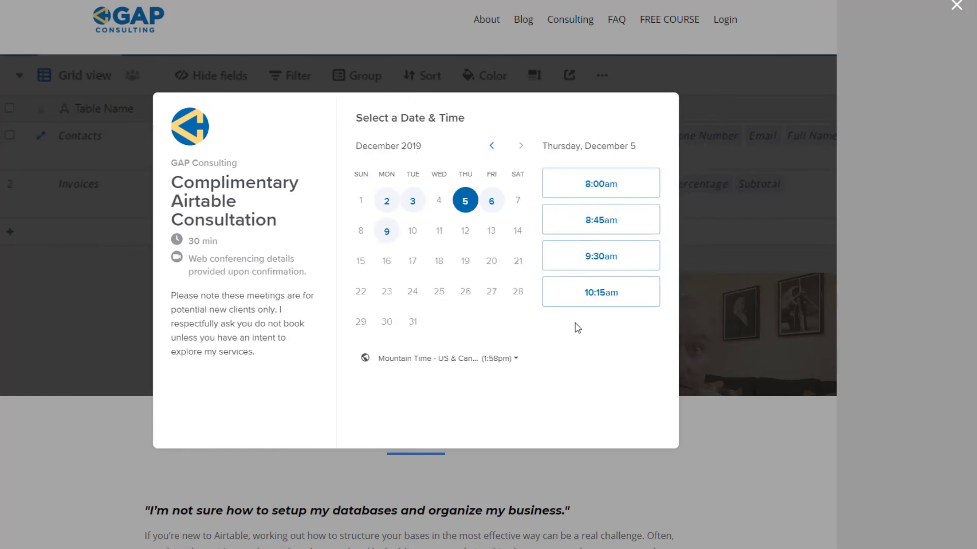